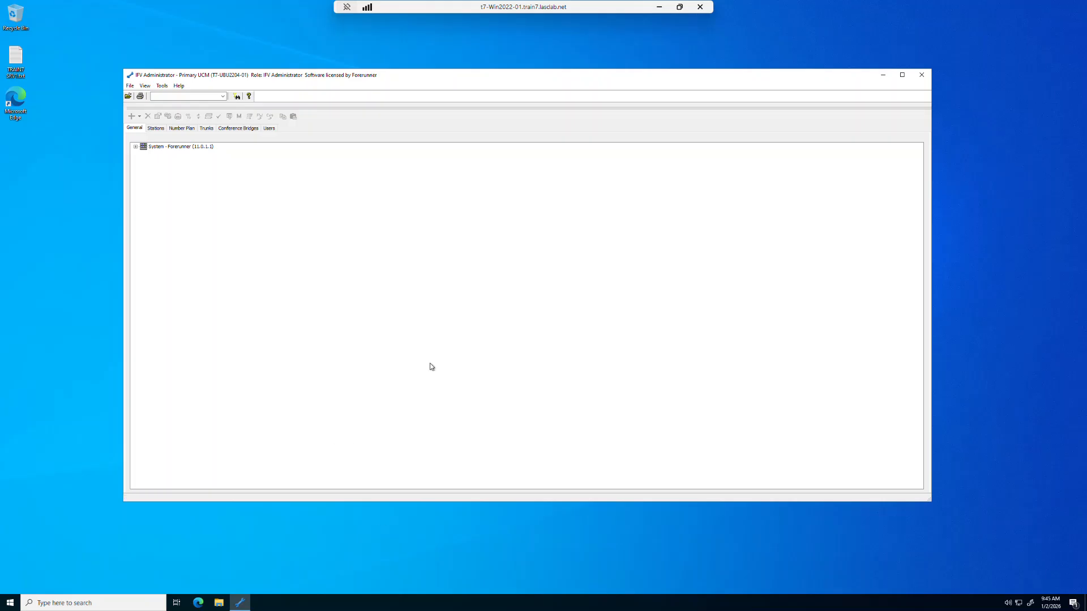
- Minimize the IFV Administrator window connected to the Primary UCM system
left_click(882, 77)
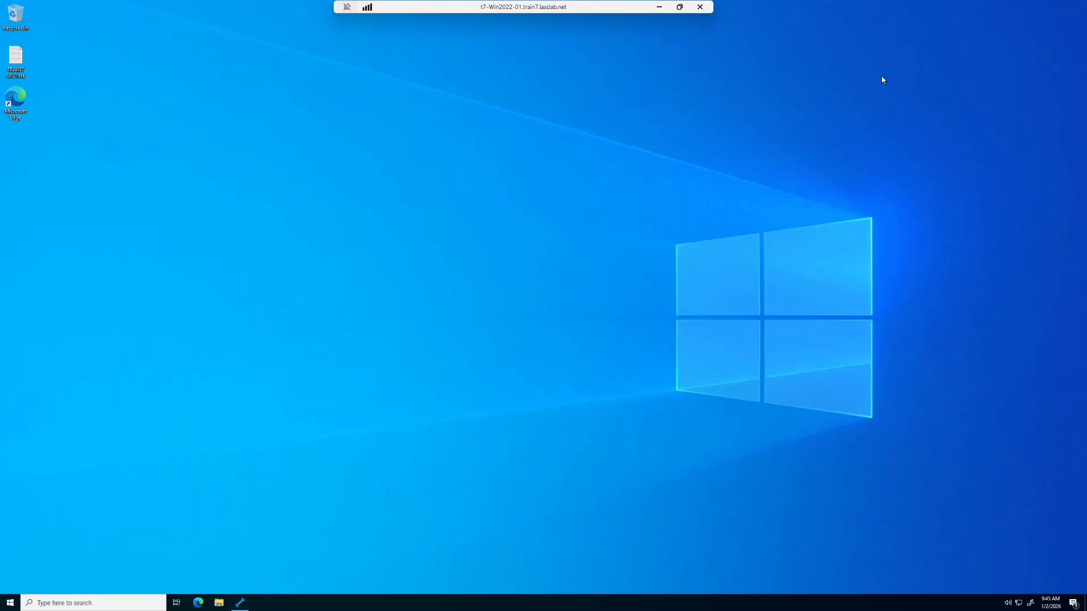
left_click(198, 603)
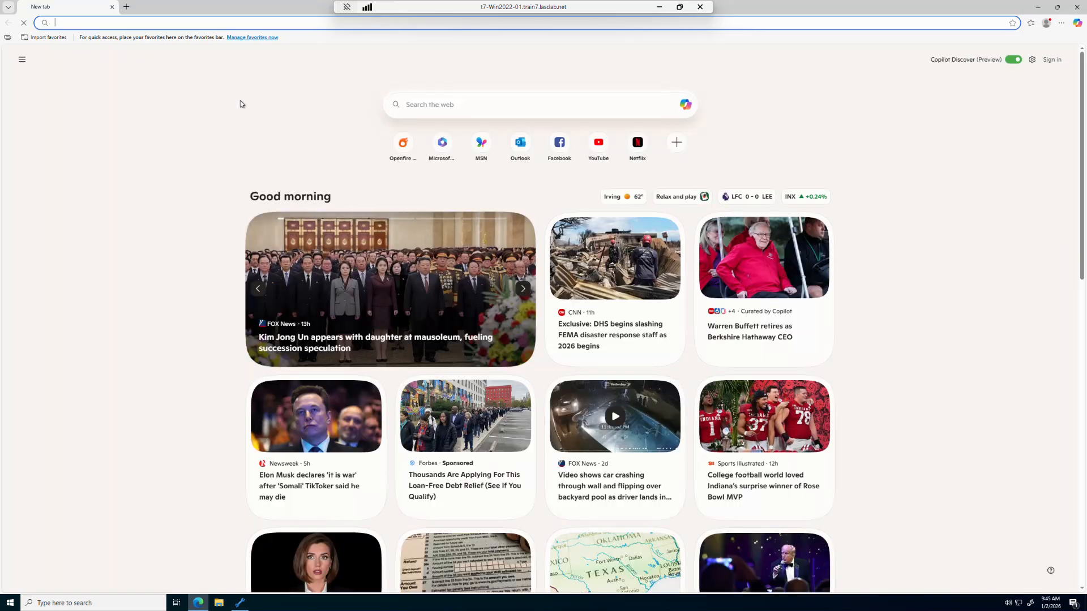
type("htt")
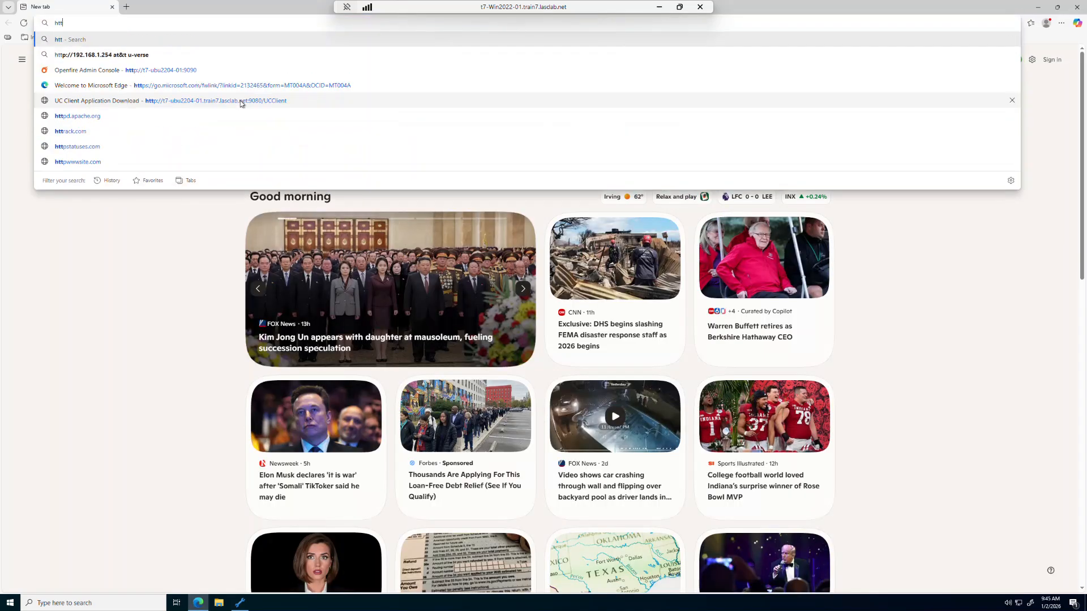
type("ps://")
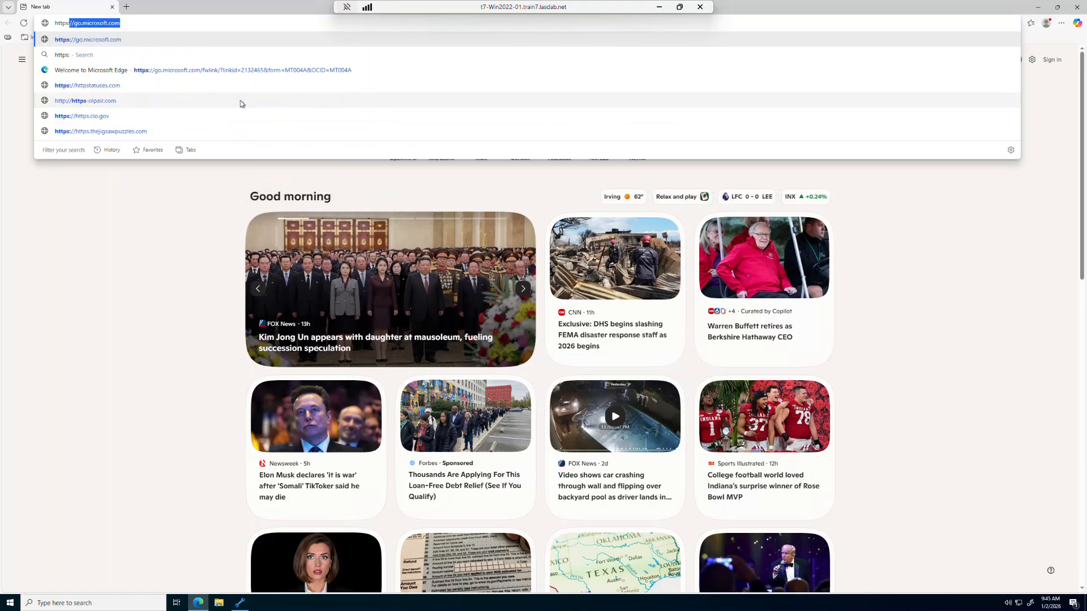
type("ai")
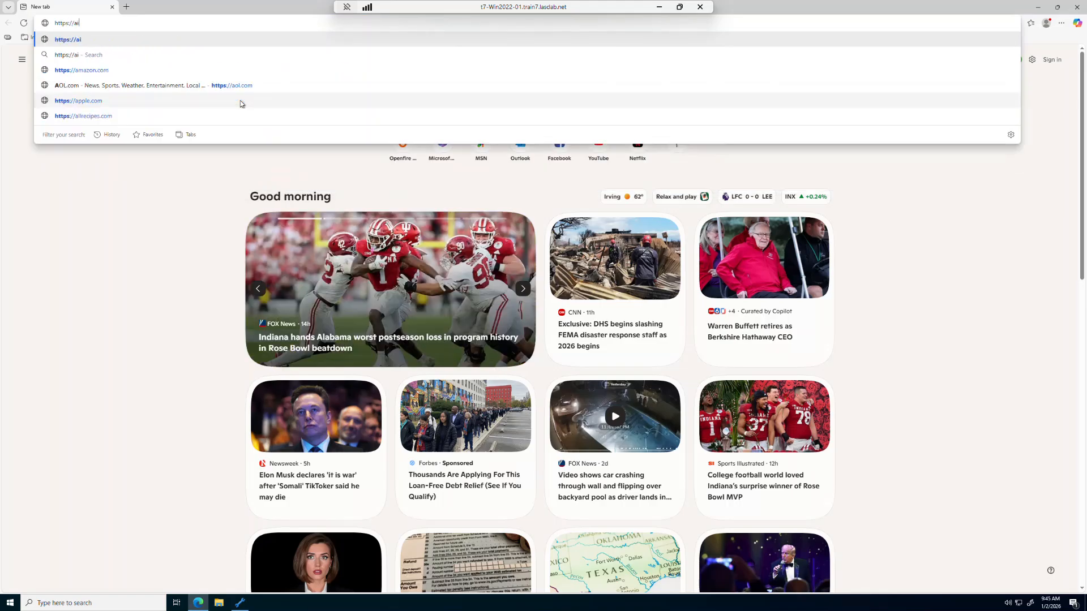
type("rsdk.")
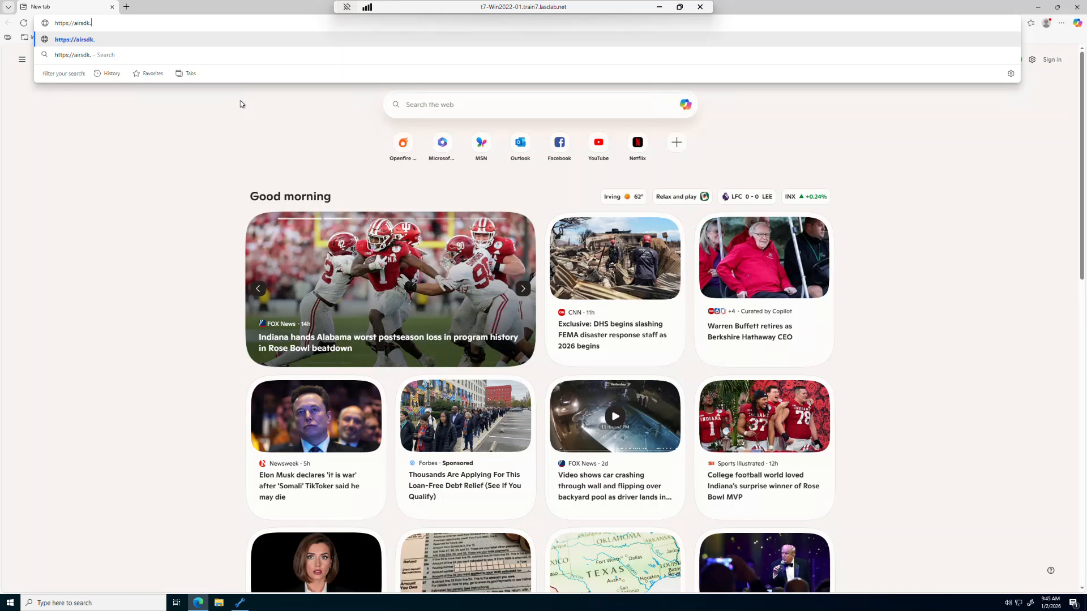
type("harman.com/ru")
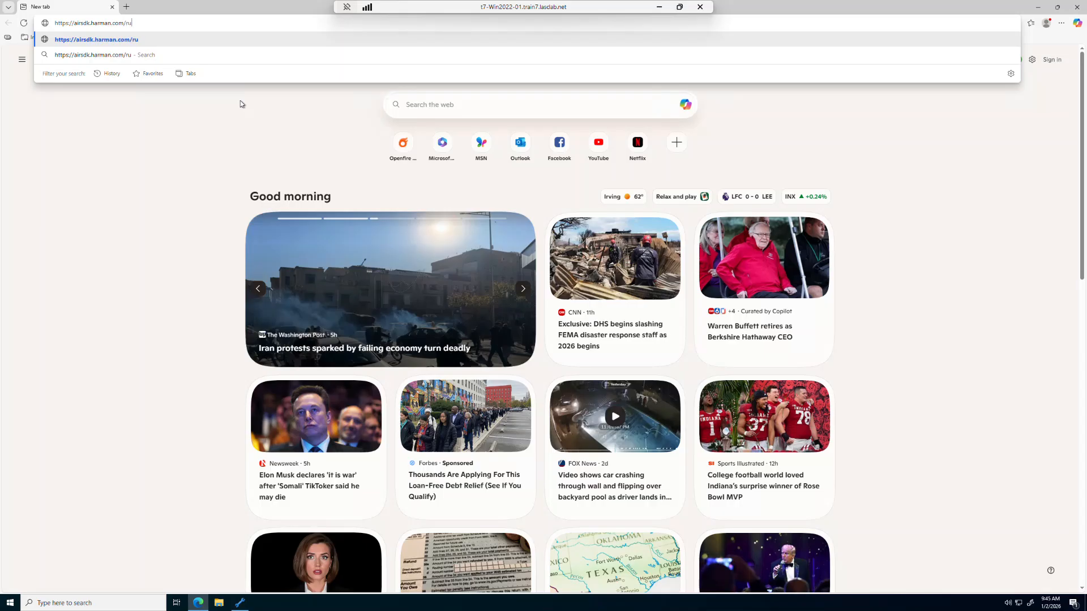
type("ntime")
key("Return")
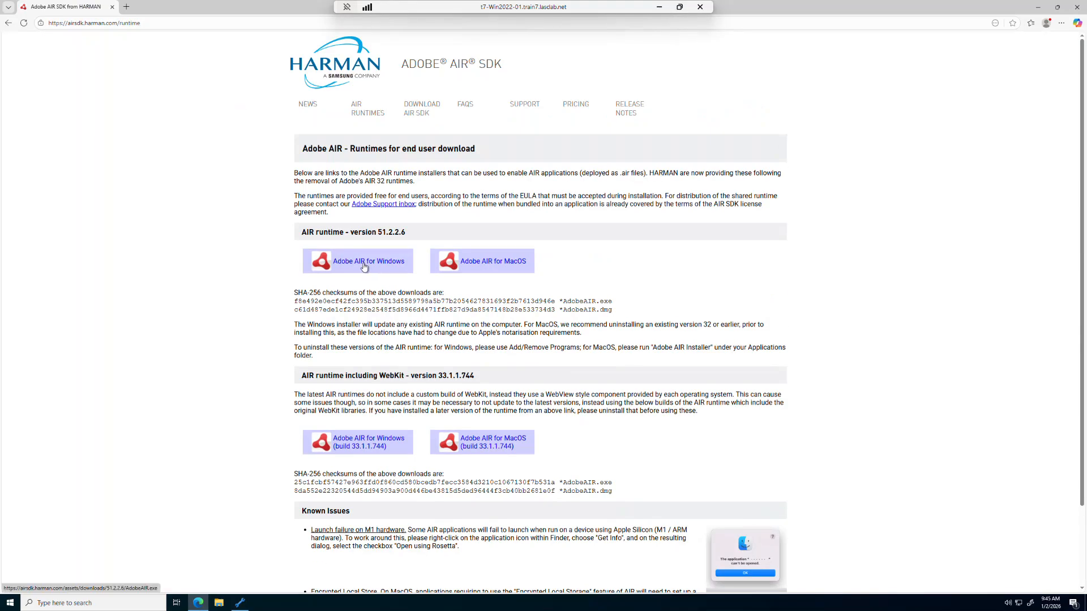
left_click(364, 265)
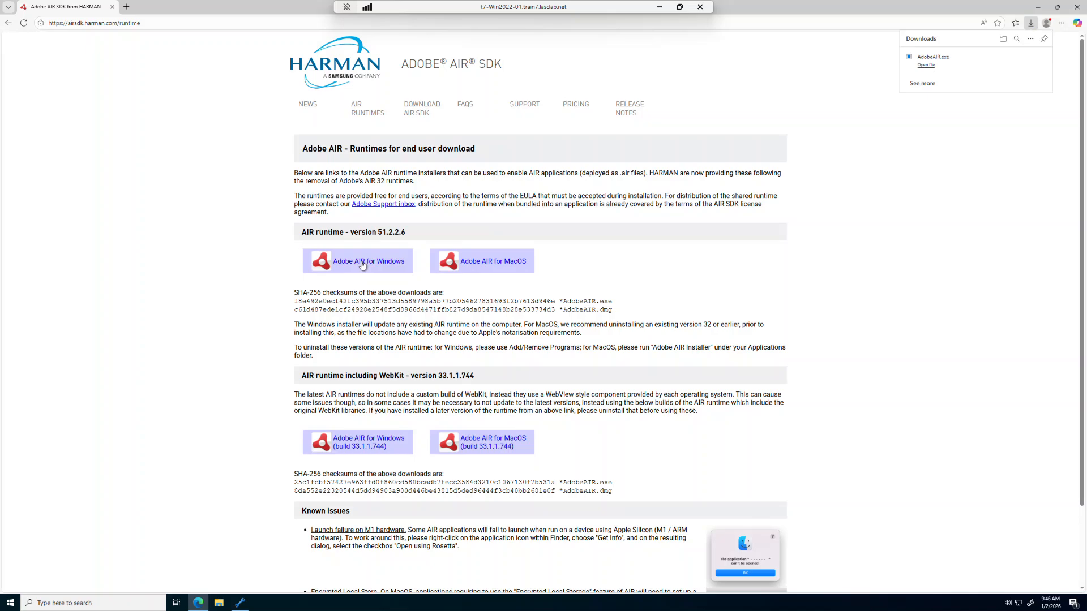
mouse_move(994, 65)
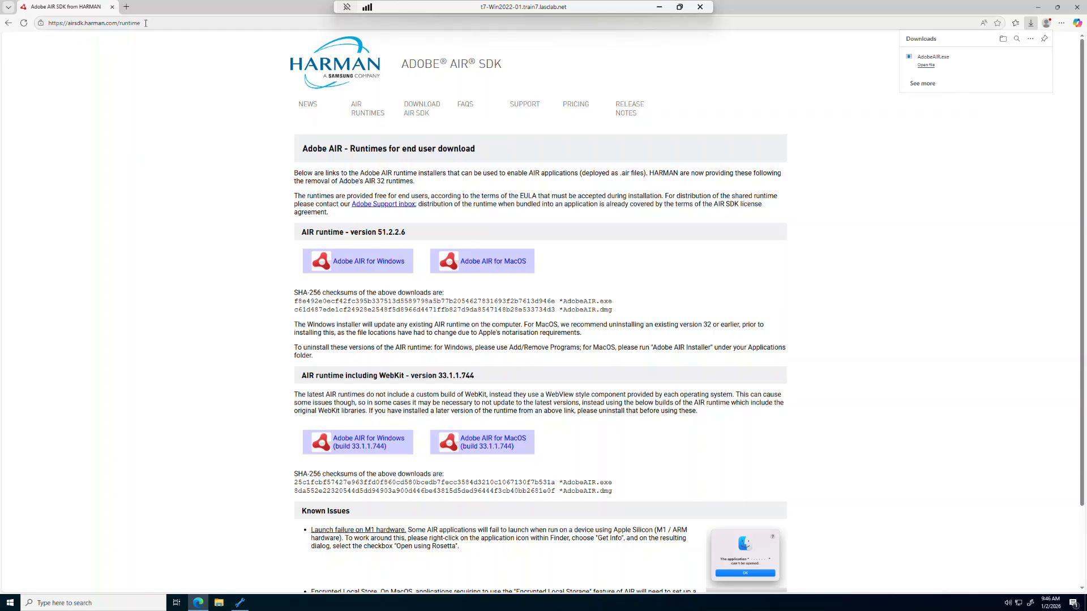
- Load the lab server's InForm Voice UC Client Application Download page from the suggested address
left_click(48, 22)
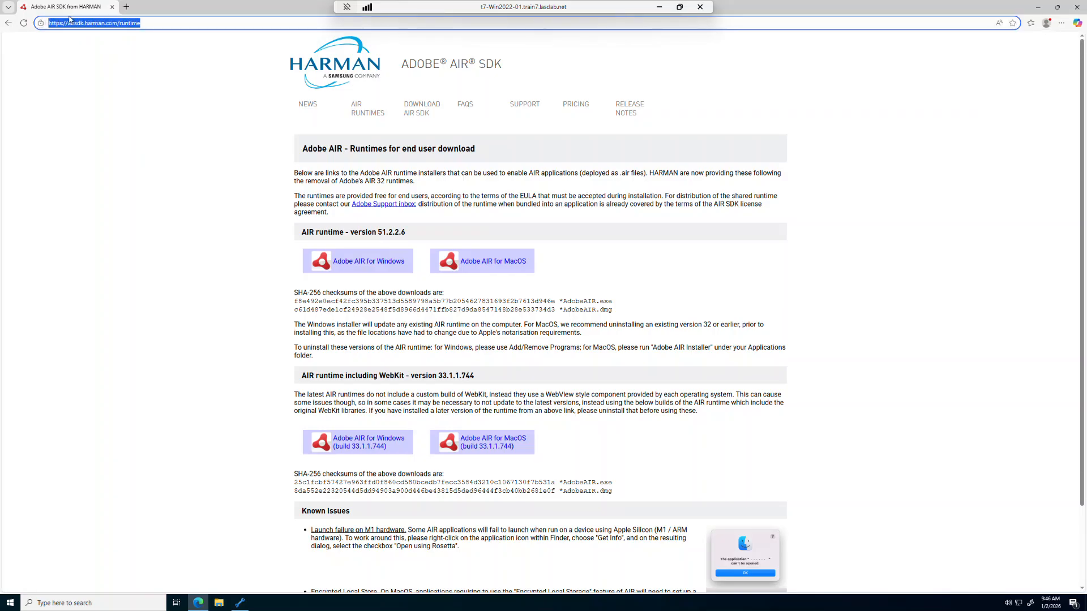
type("http://t7-ubu2204-01.train7.lasclab.net:9080/UCClient")
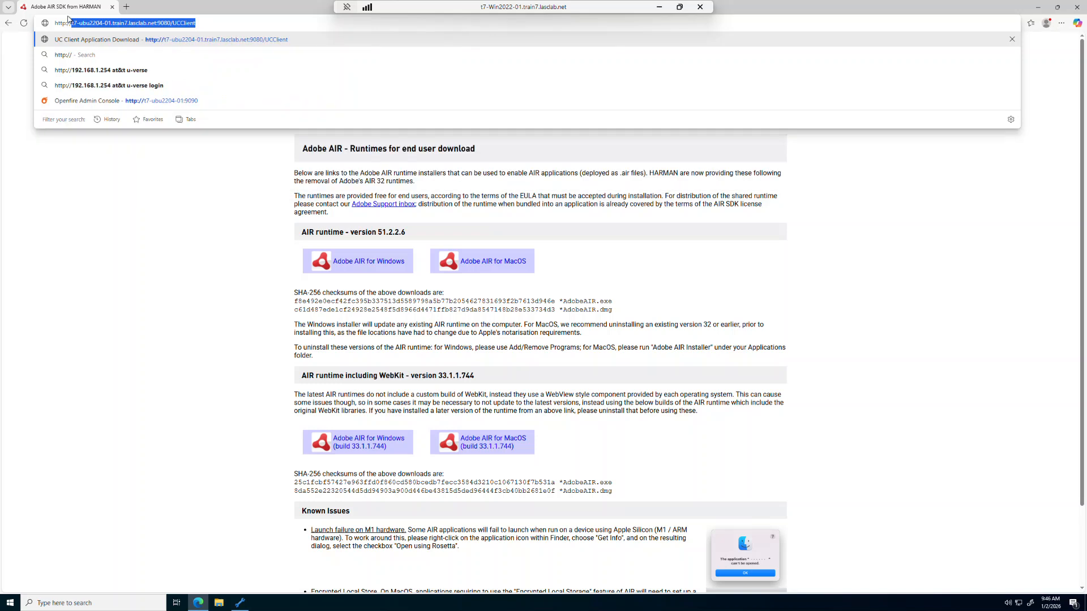
key("End")
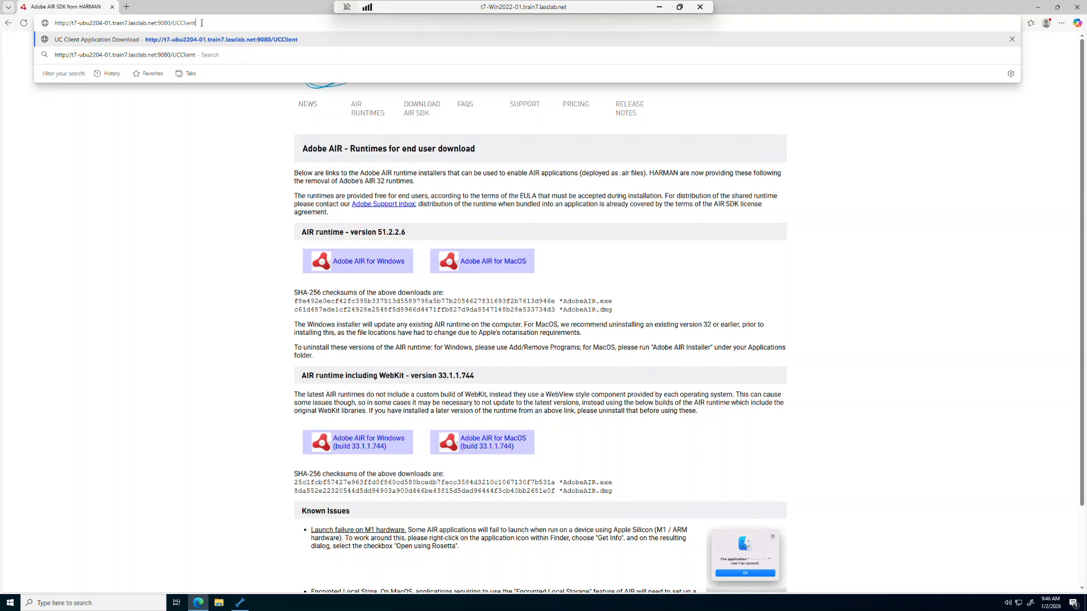
key("Return")
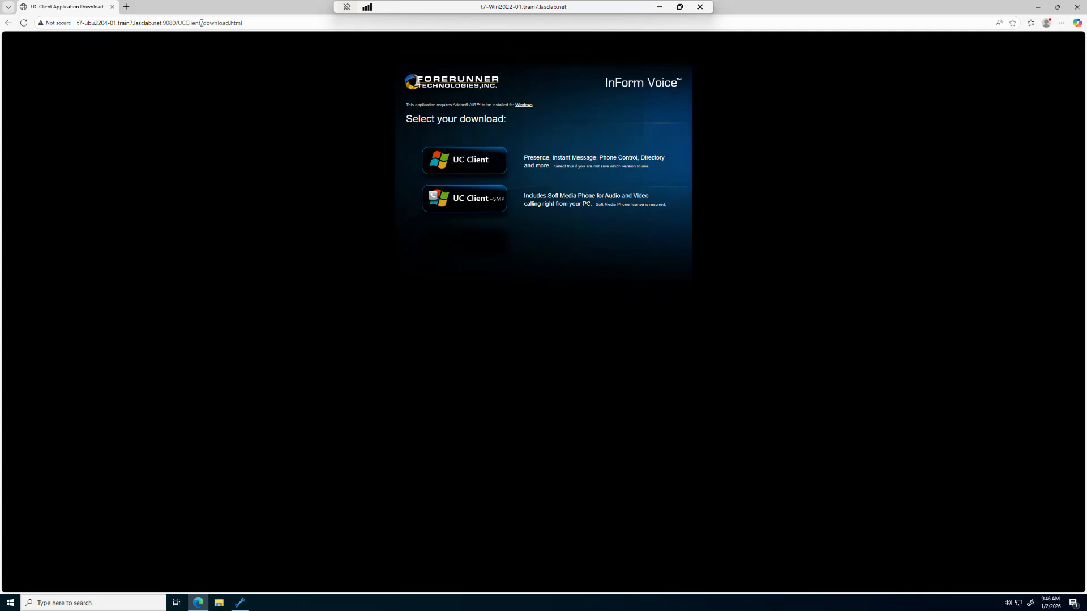
- Download UCClient.exe, keep it despite the SmartScreen warning, and close Edge
left_click(467, 165)
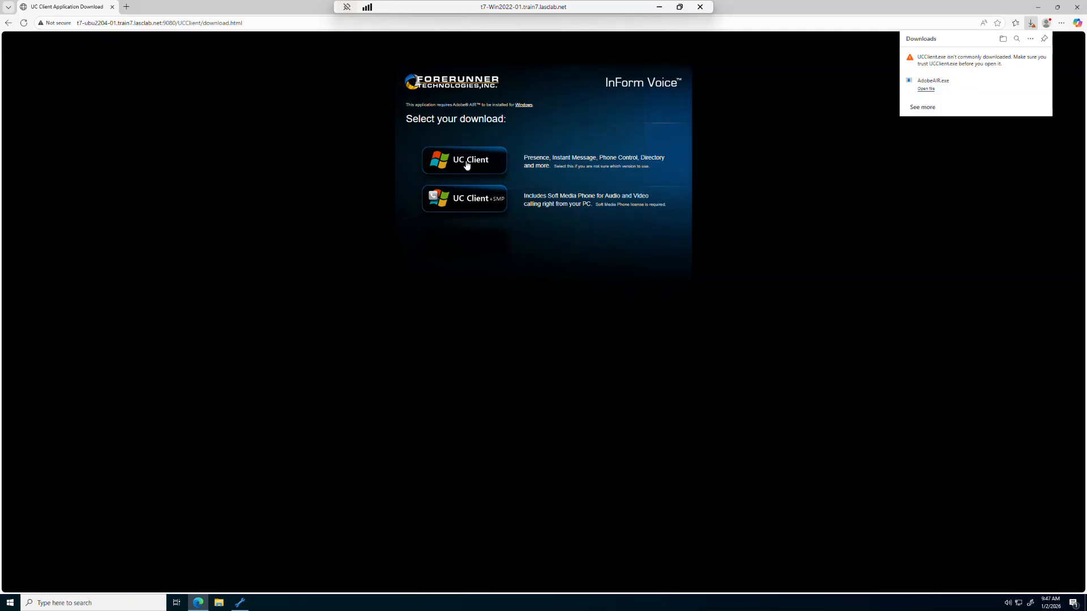
left_click(1043, 58)
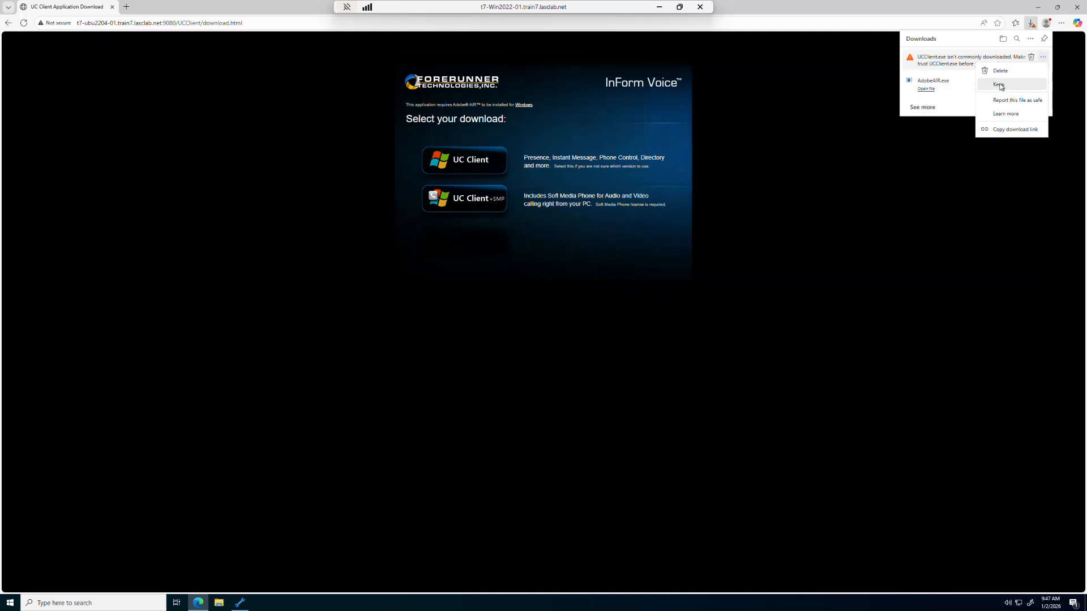
left_click(999, 85)
left_click(1033, 208)
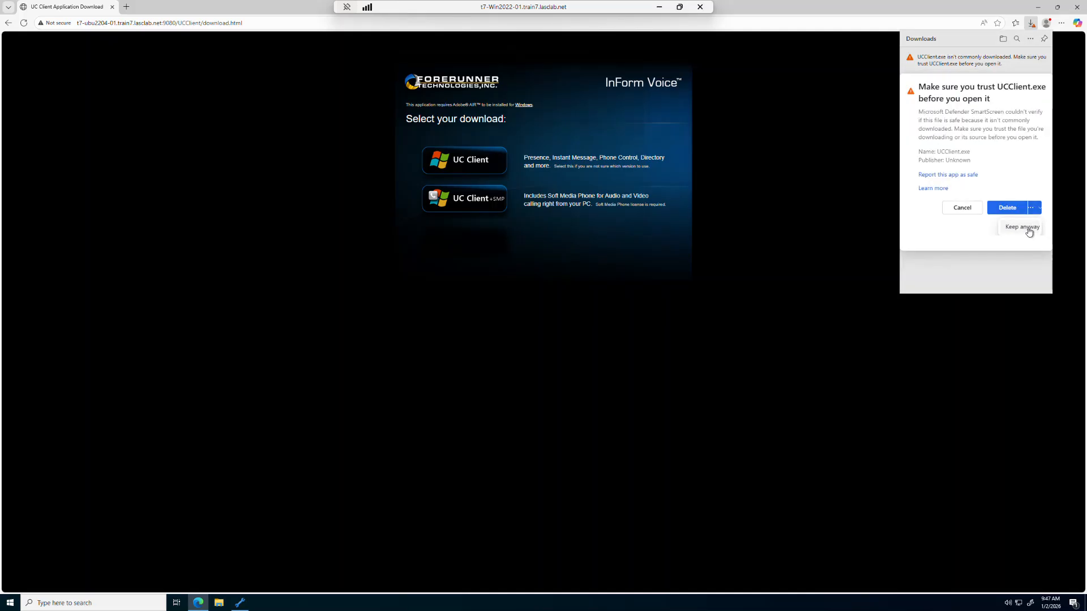
left_click(1029, 227)
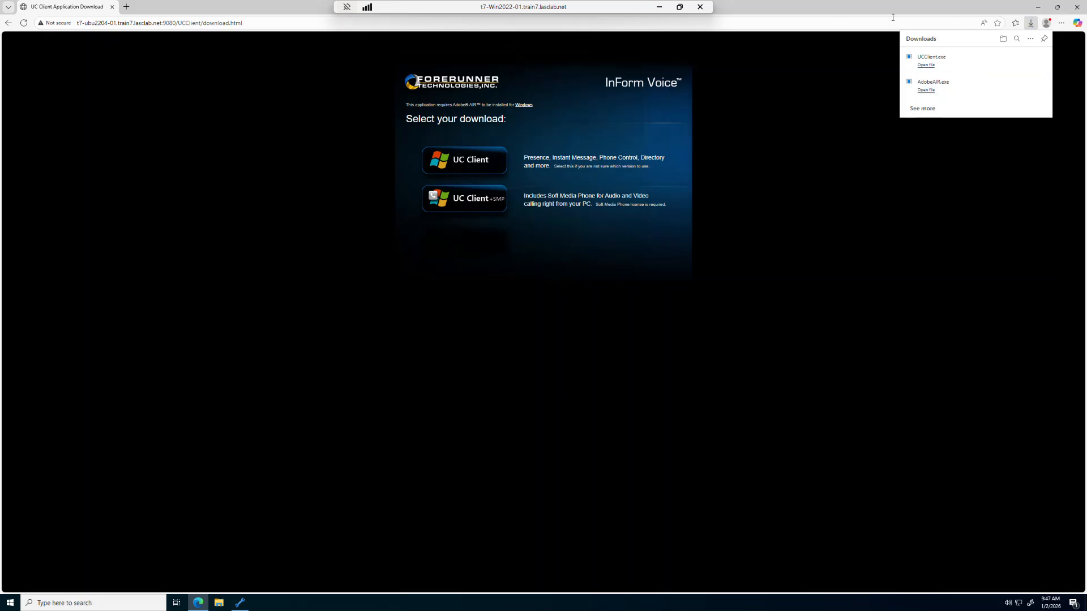
left_click(1075, 7)
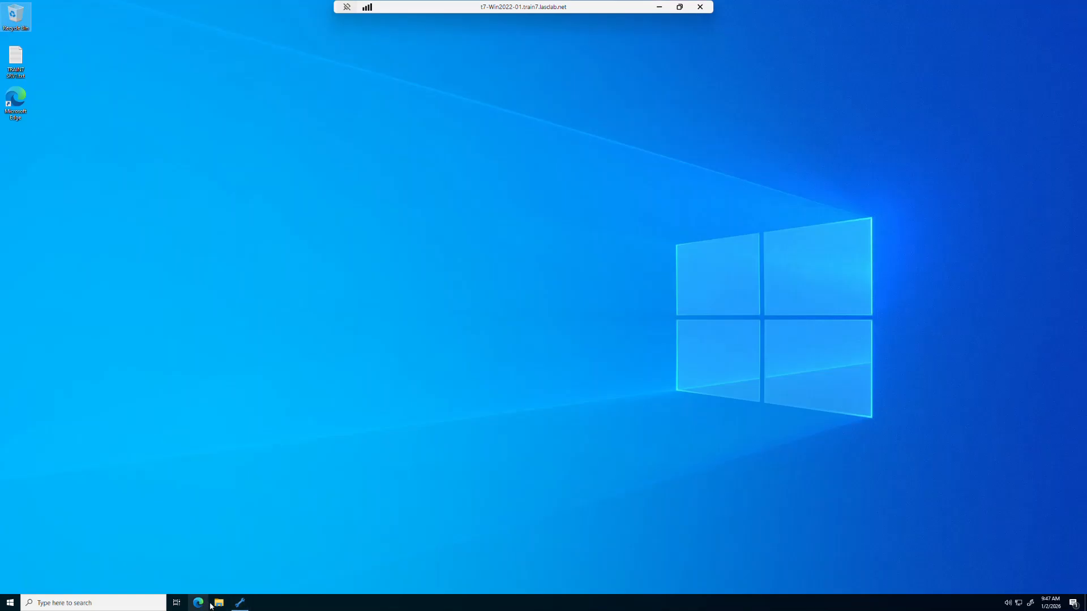
- Install Adobe AIR from AdobeAIR.exe in Downloads, accepting the licence and UAC prompt
left_click(219, 604)
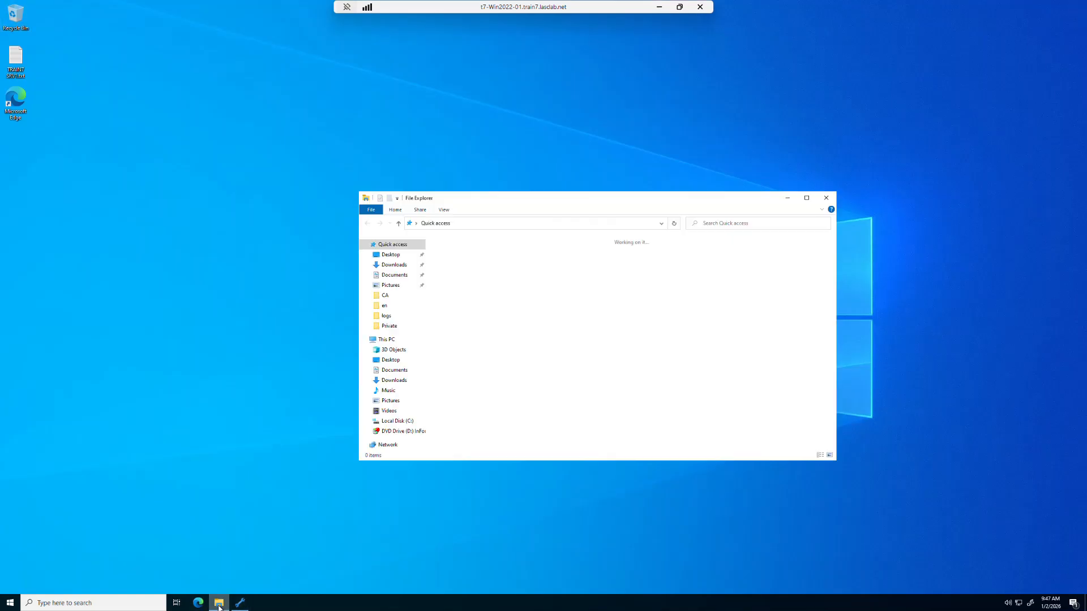
left_click(396, 266)
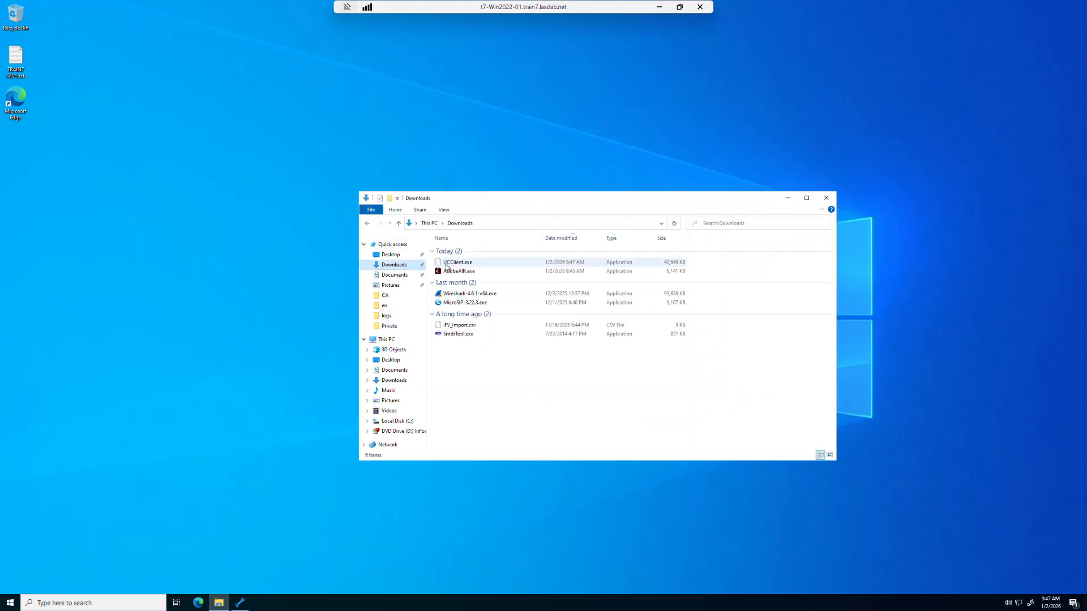
left_click(458, 274)
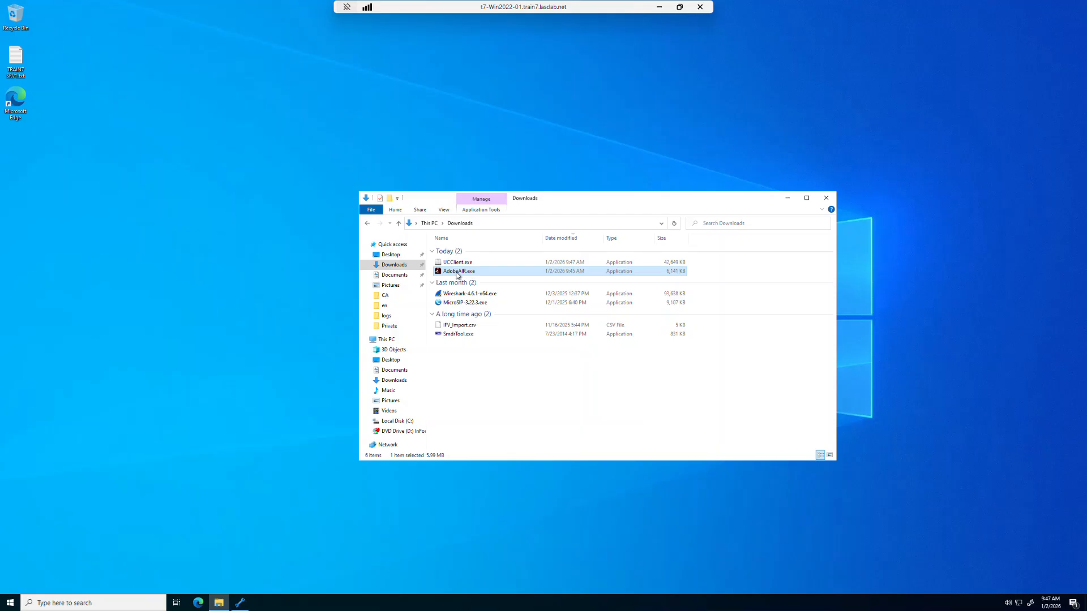
double_click(458, 274)
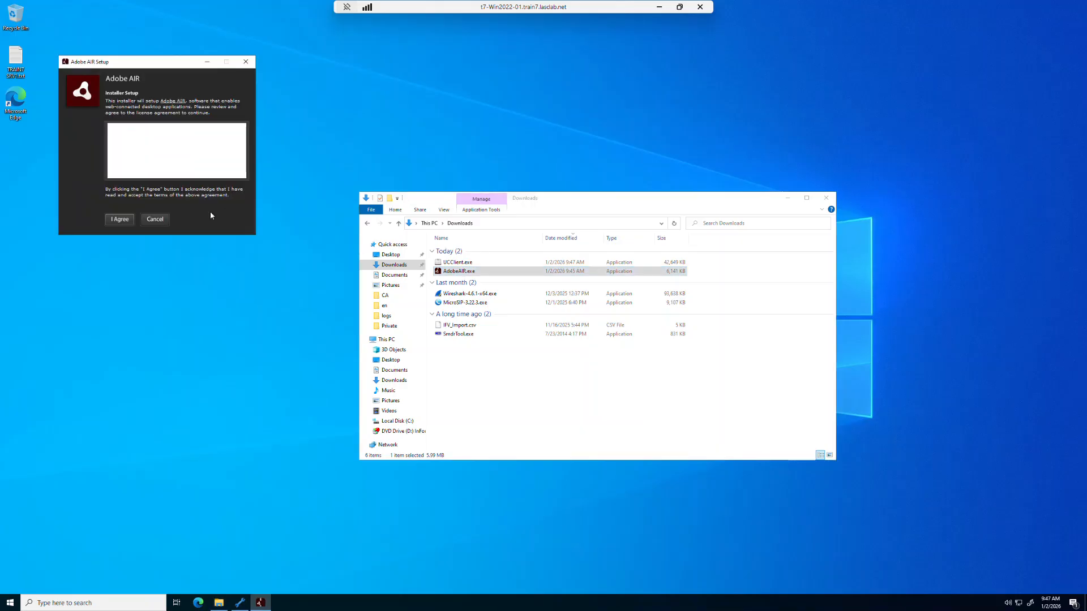
left_click(124, 221)
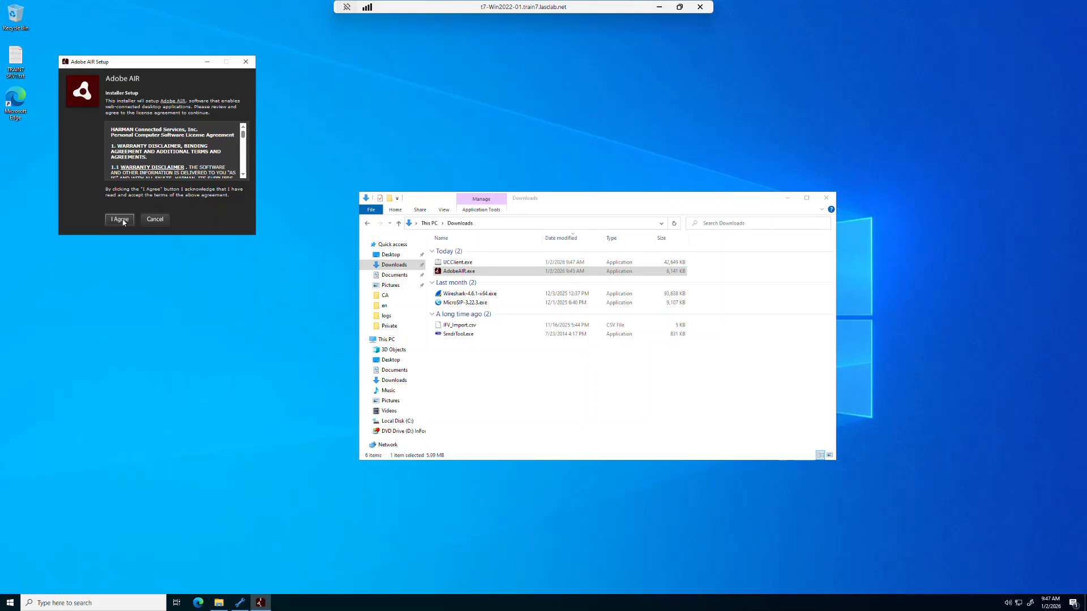
left_click(490, 360)
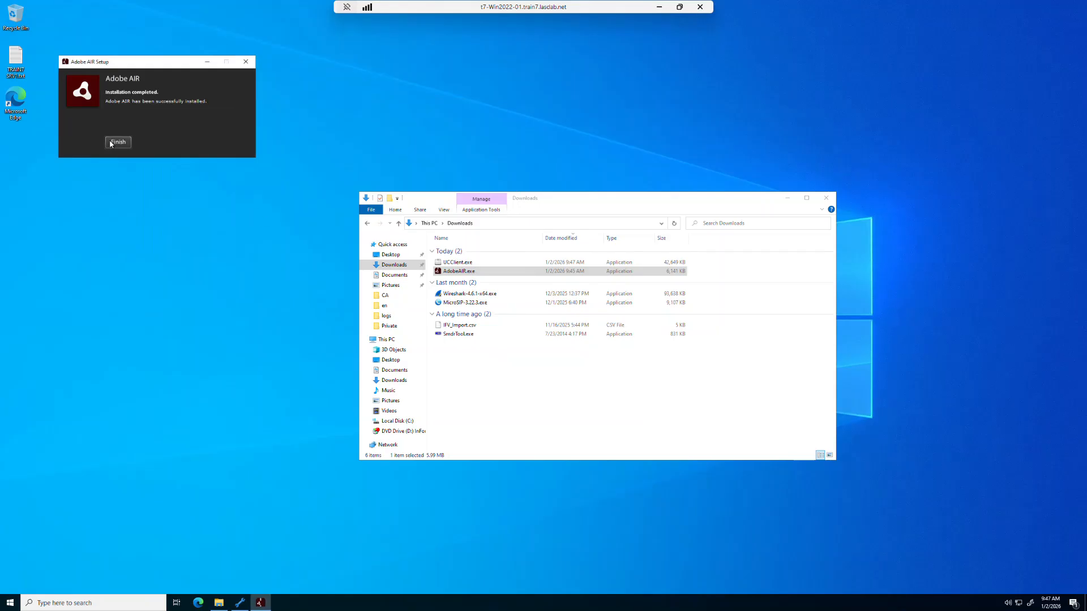
left_click(119, 143)
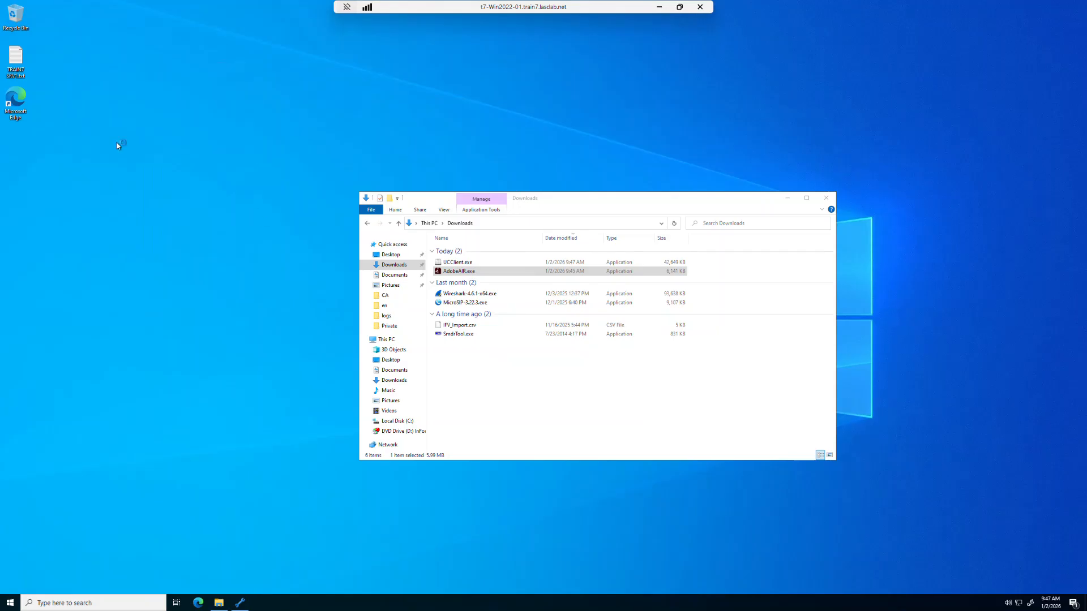
- Run UCClient.exe, continue the installation, and approve the UAC prompt
double_click(470, 264)
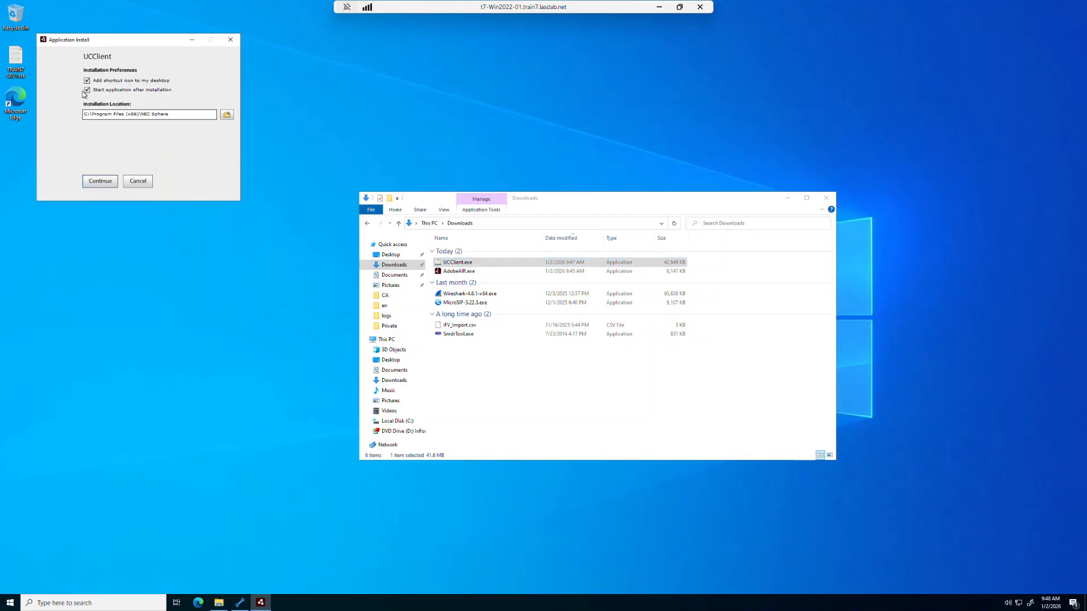
left_click(100, 181)
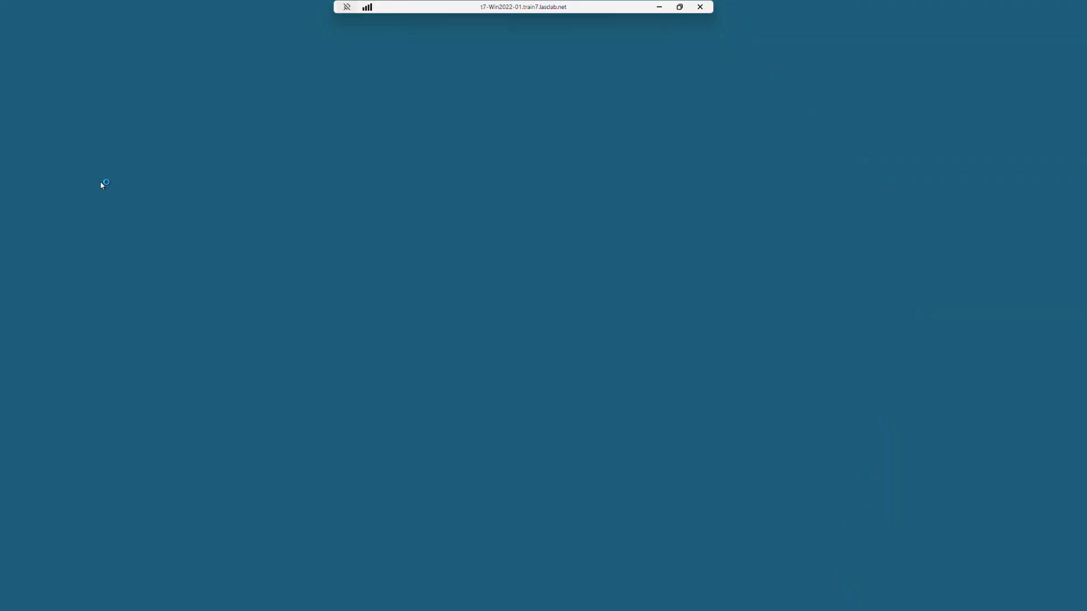
left_click(498, 362)
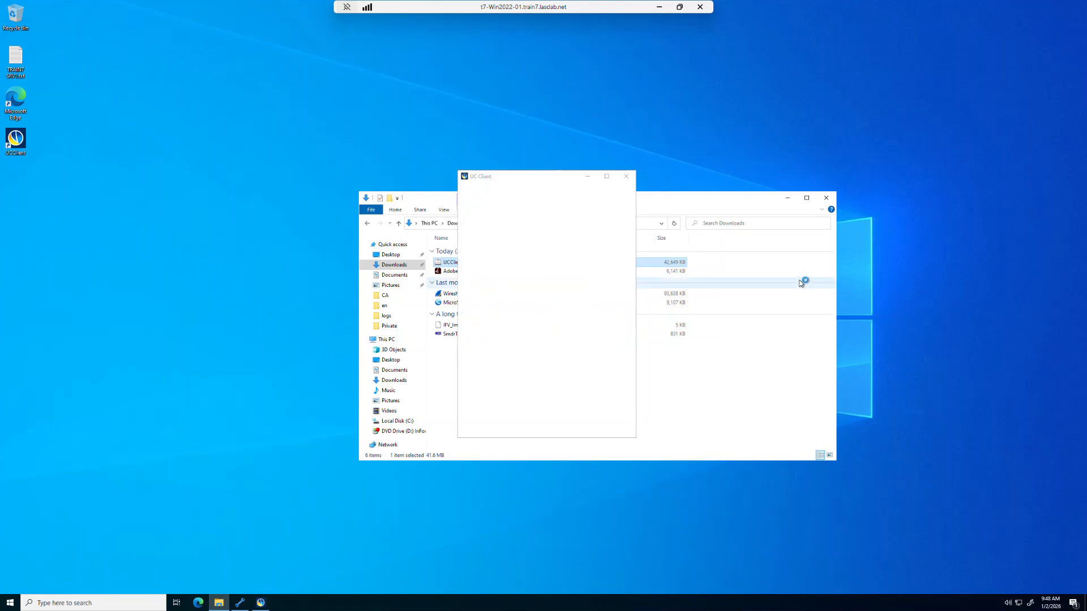
left_click(827, 199)
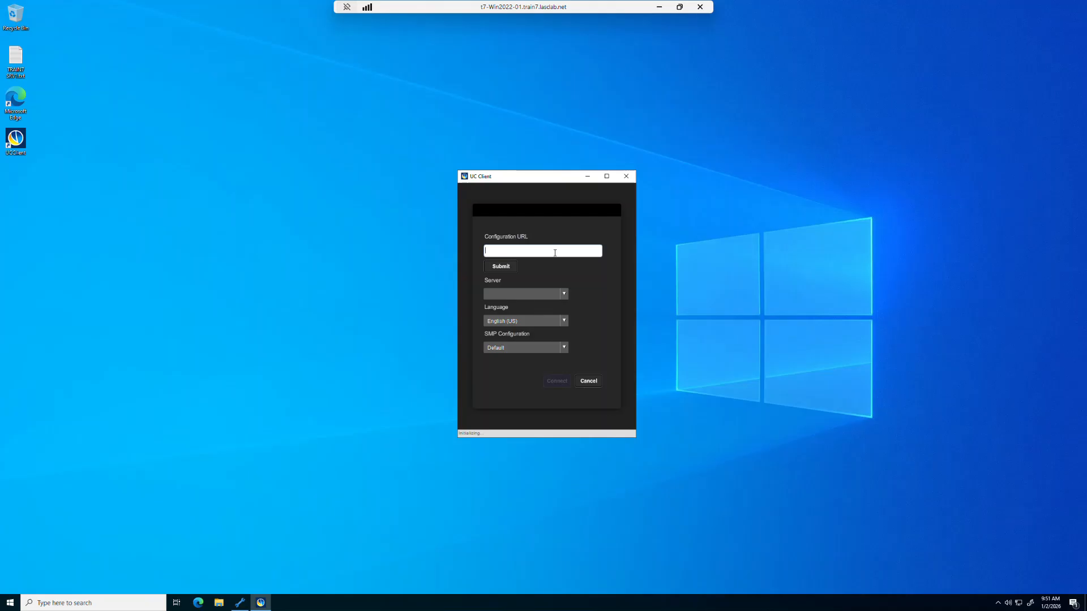
type("http")
type("://")
type("t7")
type("-uou")
type("2204-01")
type(".train7")
type(".lasdab")
type(".net")
left_click(565, 295)
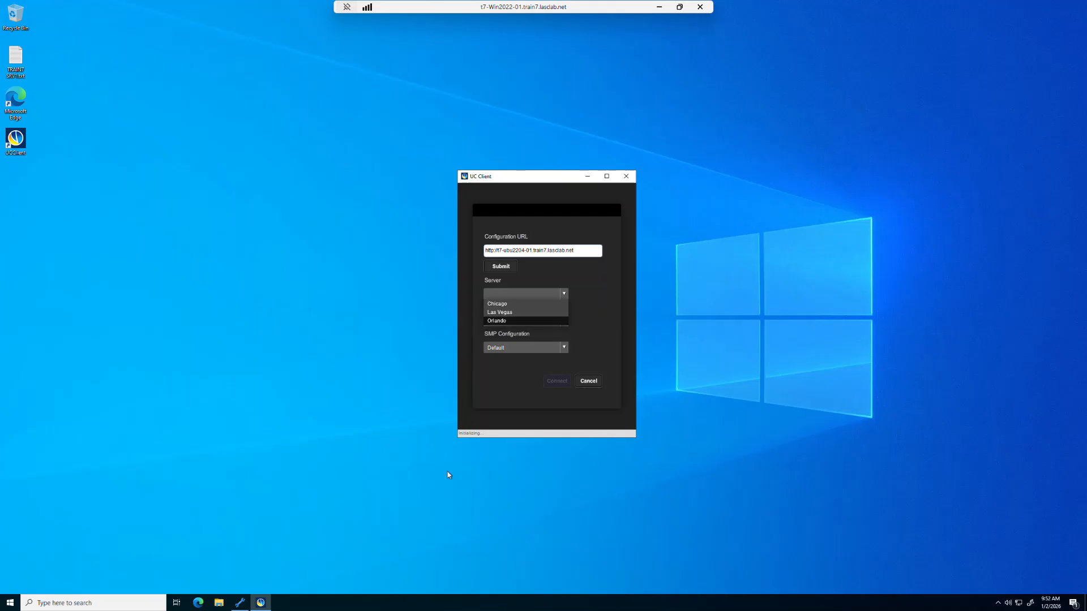
- Review the Chicago LAN's properties (cluster Chicago, 192.168.107.53) and close them unchanged
left_click(240, 604)
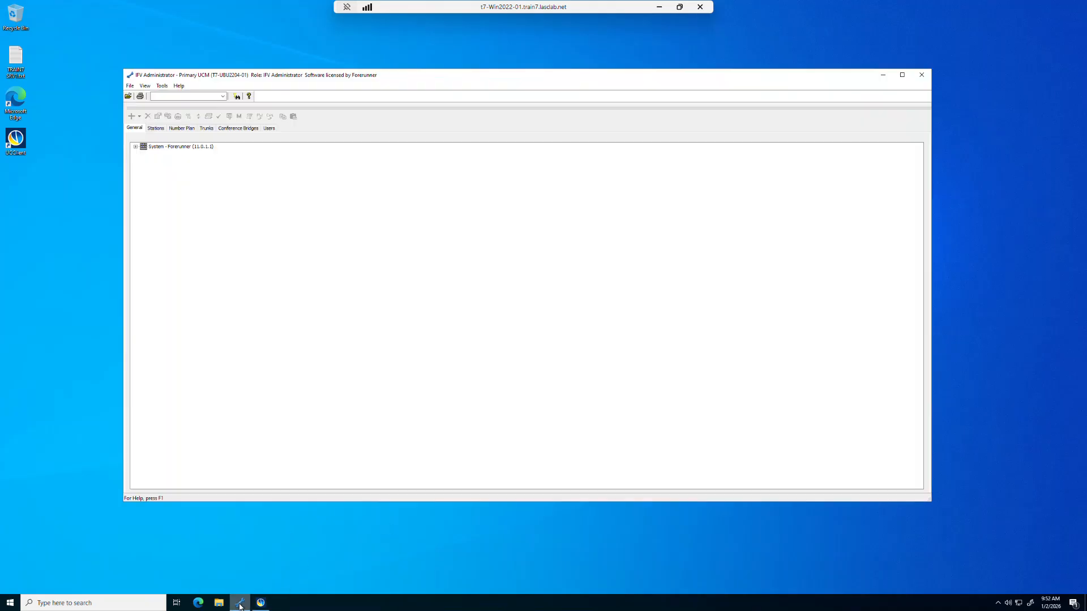
left_click(136, 146)
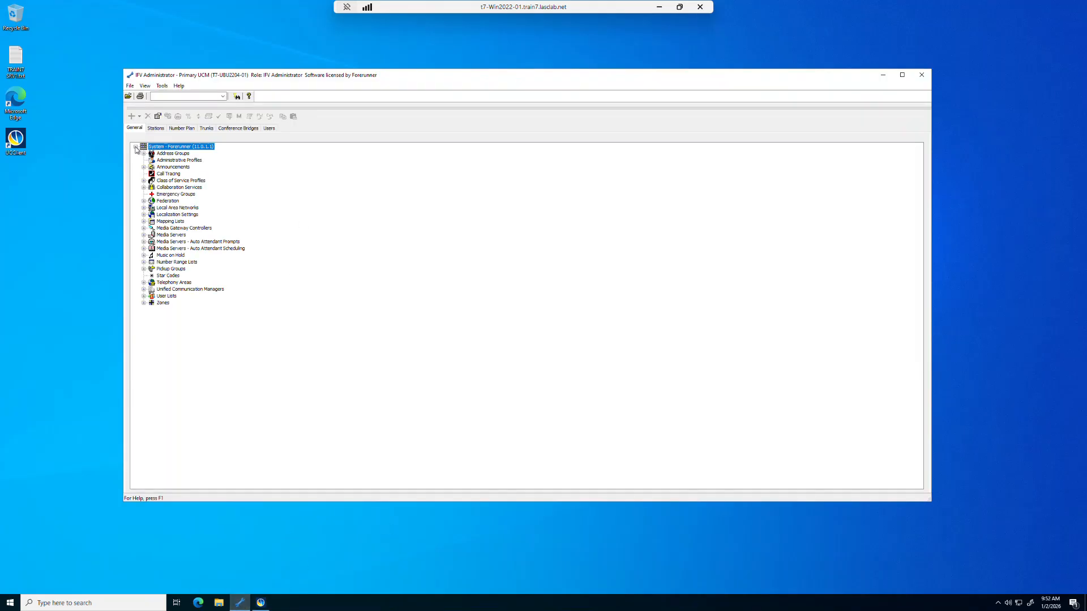
left_click(144, 208)
double_click(175, 215)
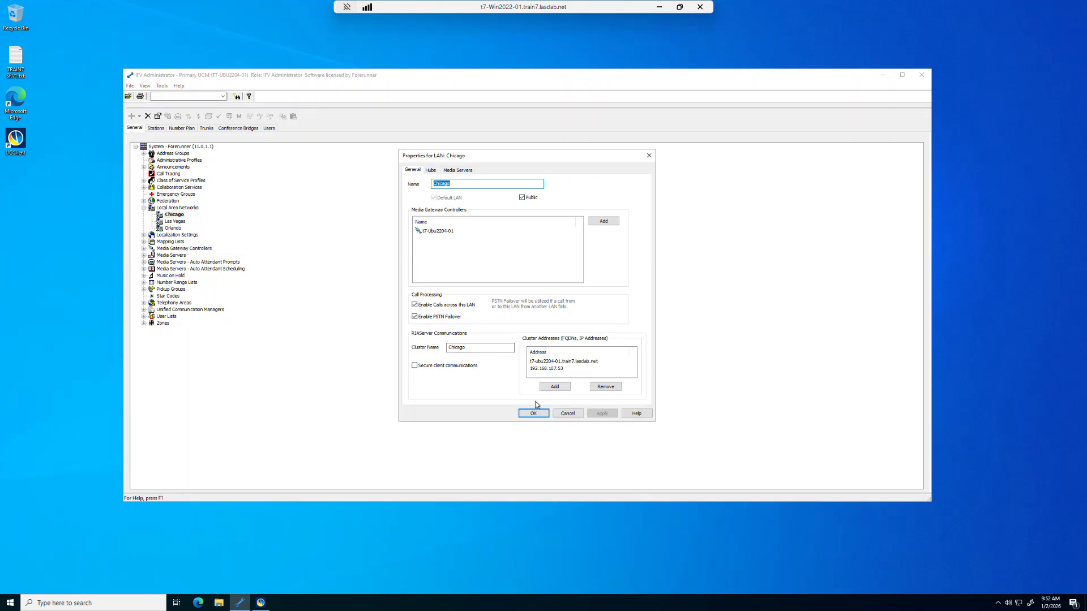
left_click(572, 415)
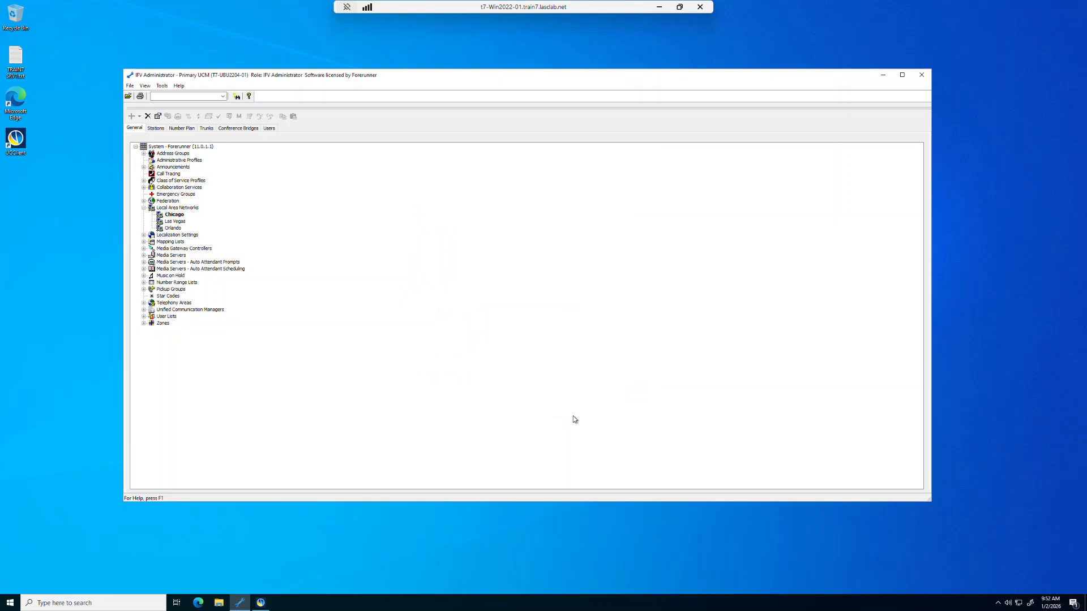
- Select server Las Vegas, keep language English (US), and connect UC Client
left_click(883, 74)
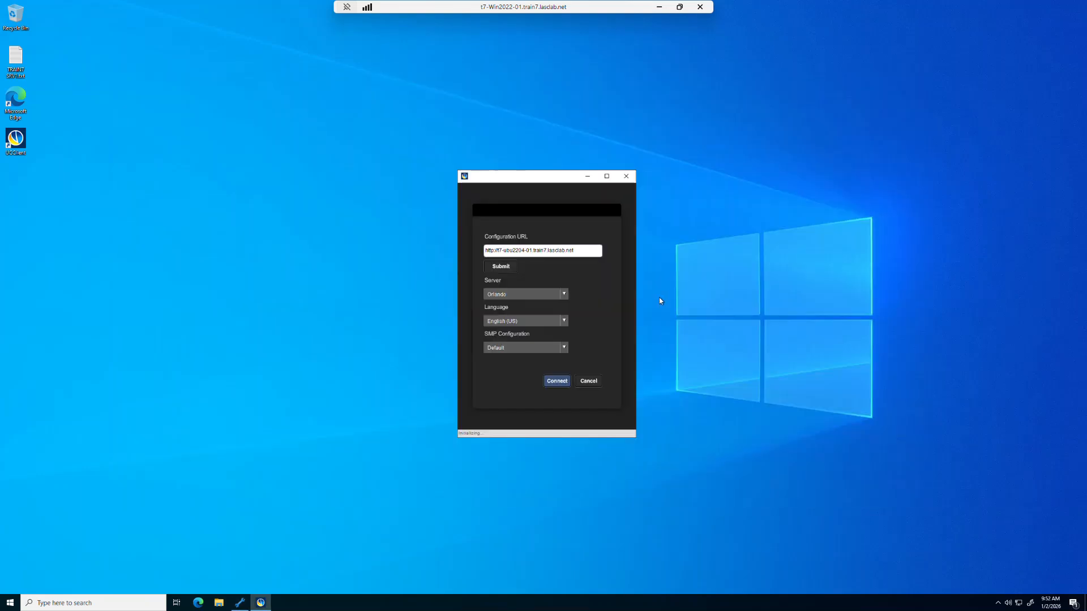
left_click(563, 294)
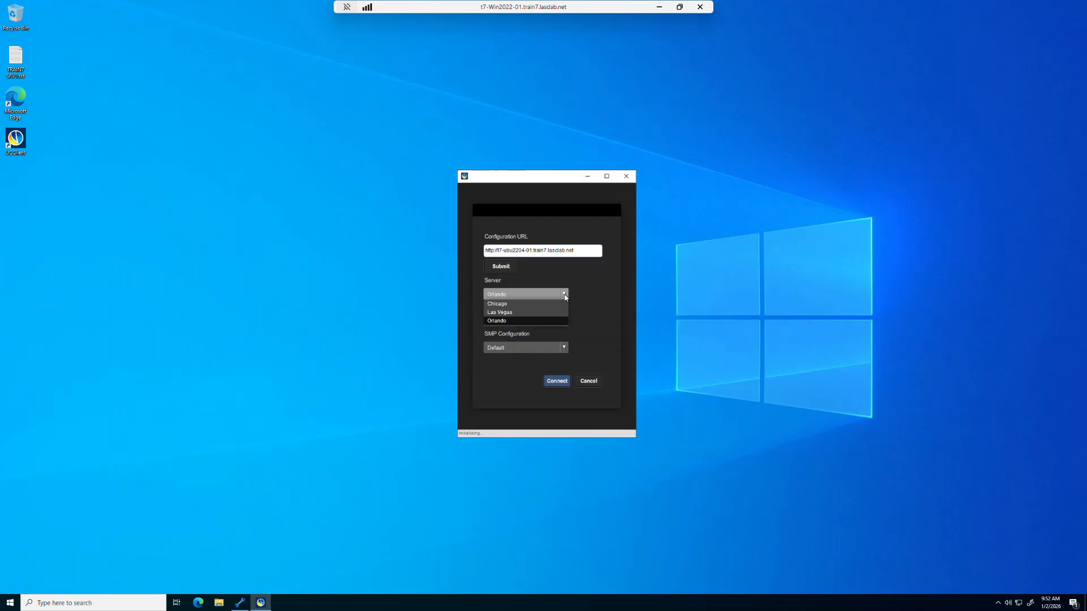
left_click(520, 313)
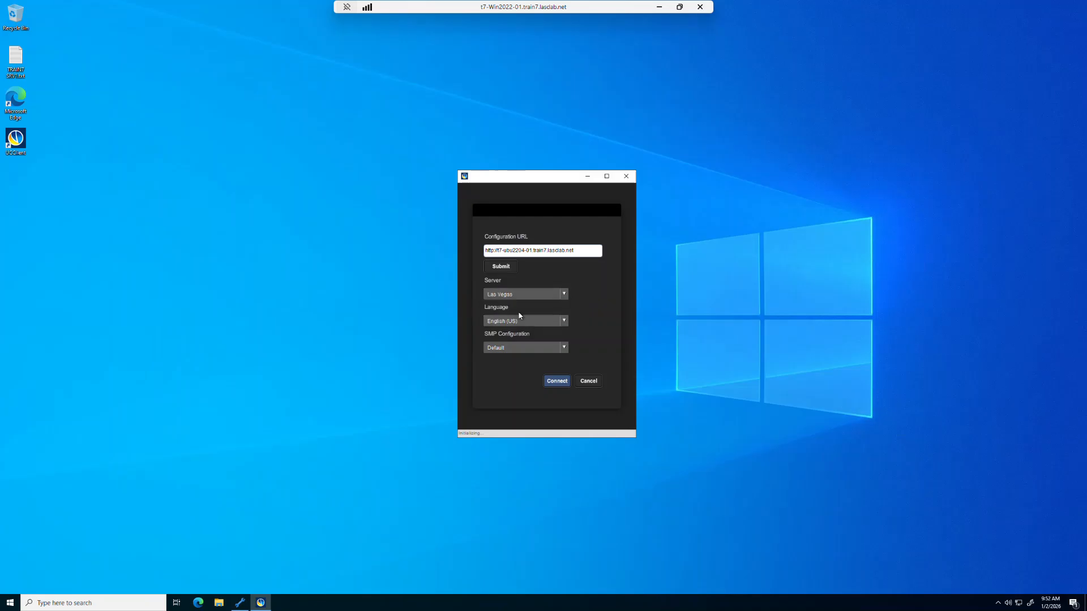
left_click(565, 322)
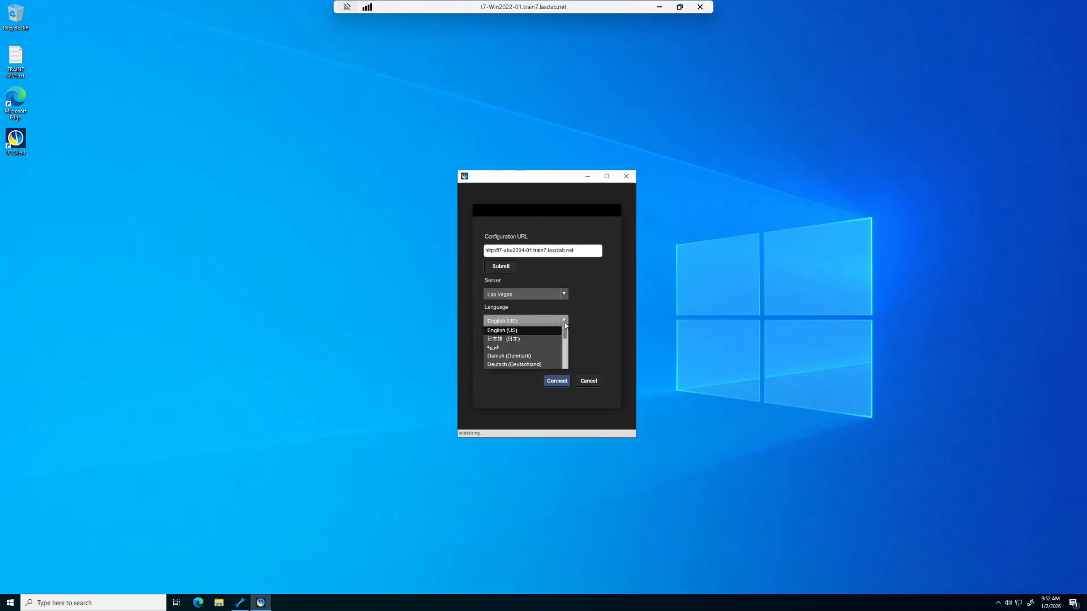
scroll(566, 364, "down", 2)
left_click_drag(566, 362, 589, 323)
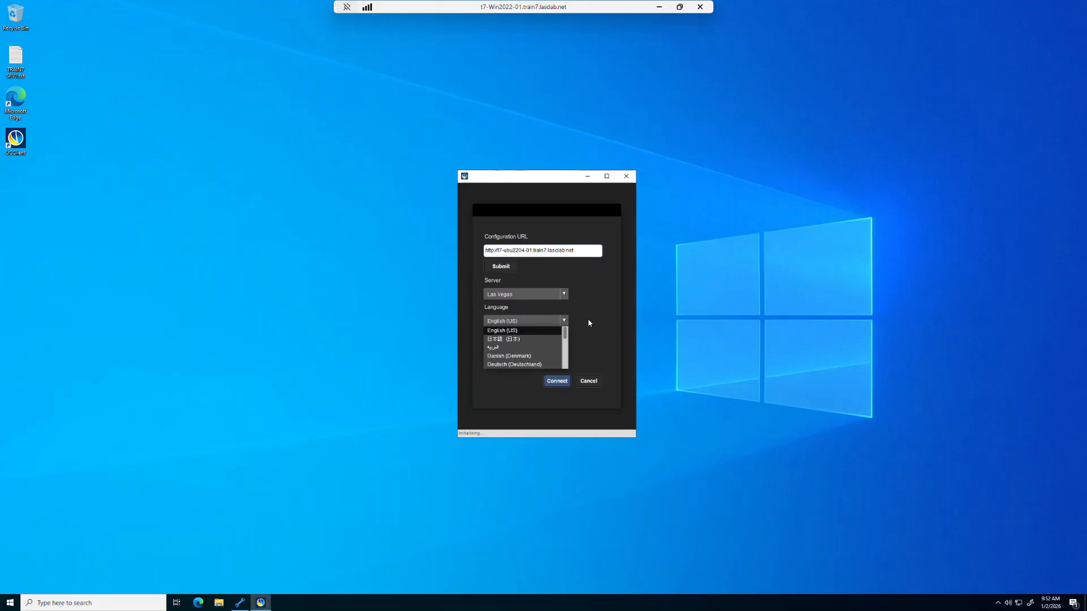
left_click(588, 323)
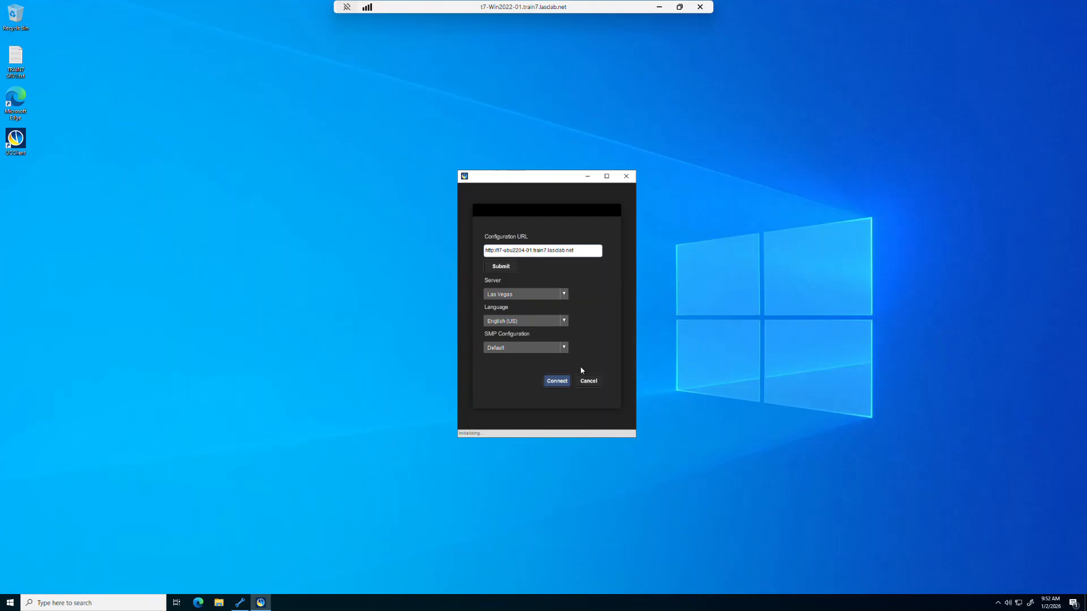
left_click(556, 383)
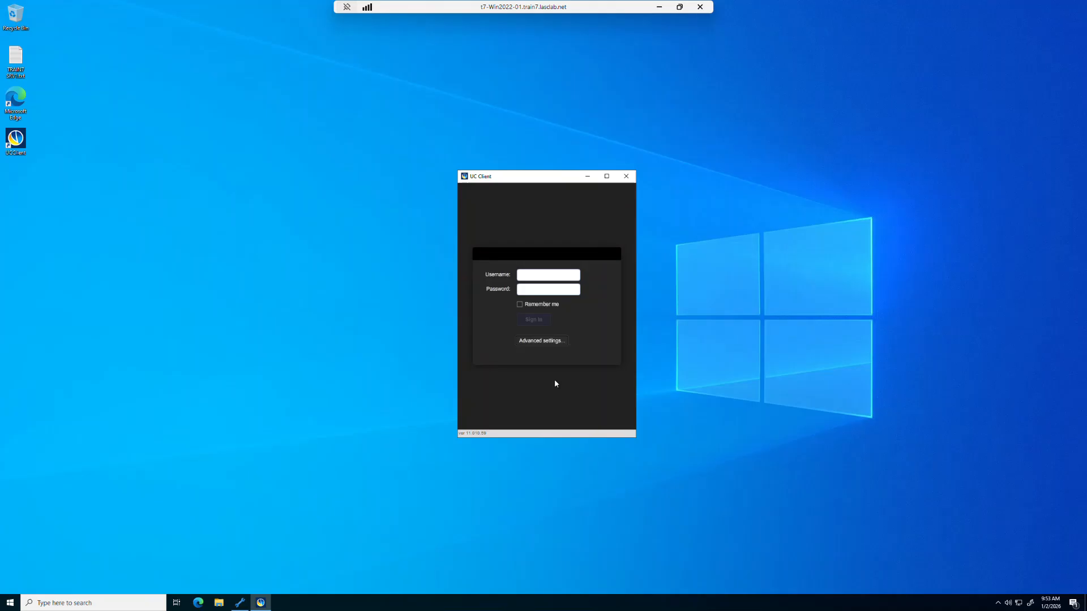
- Enter the user's username and password and sign in to UC Client
left_click(550, 275)
type("***")
left_click(532, 319)
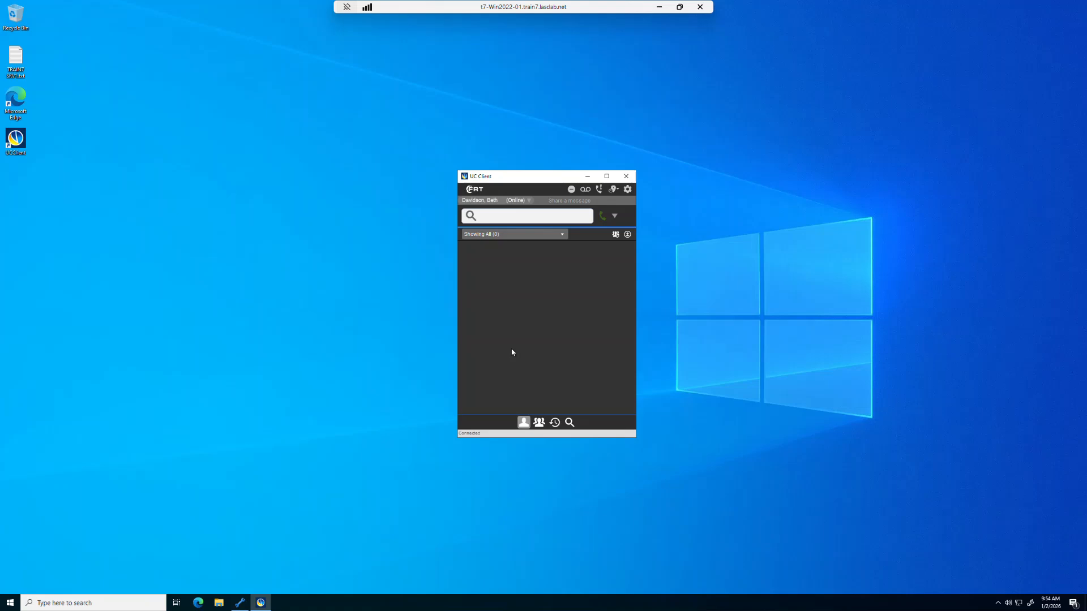
- Use the + menu's Add Contact to start adding a contact, keeping My Colleagues as target
left_click(627, 234)
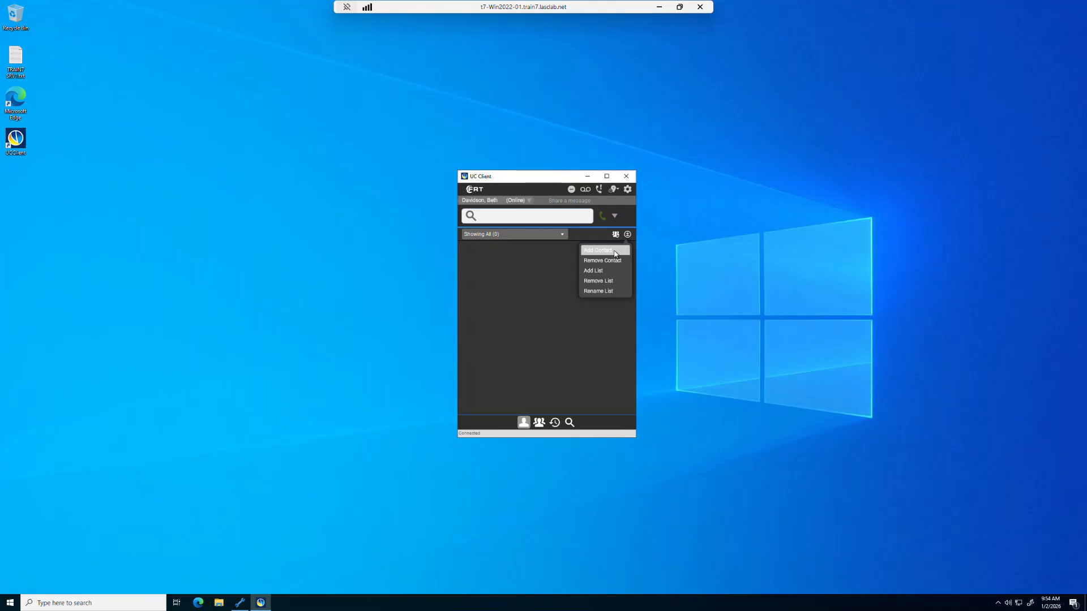
left_click(608, 254)
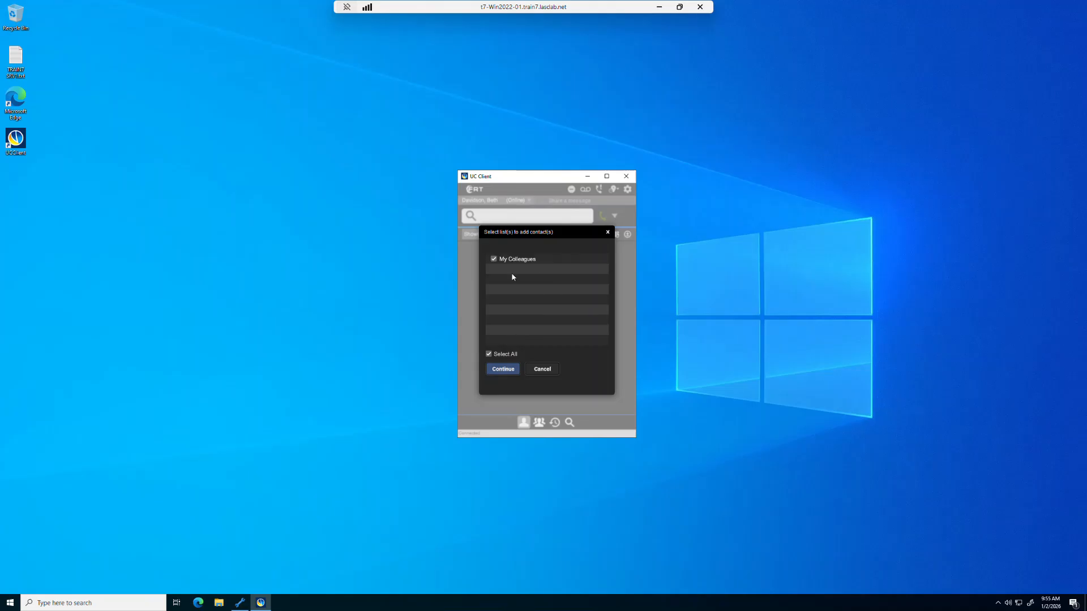
left_click(502, 369)
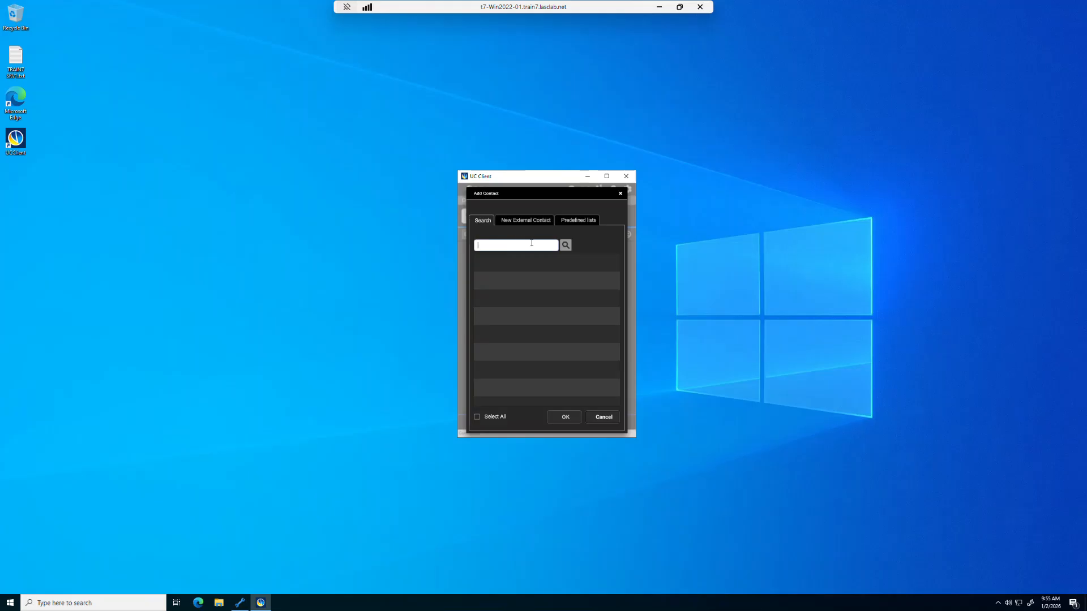
- Search contacts for 'a', view the New External Contact and Predefined lists tabs, then switch to IFV Administrator
type("a")
left_click(565, 246)
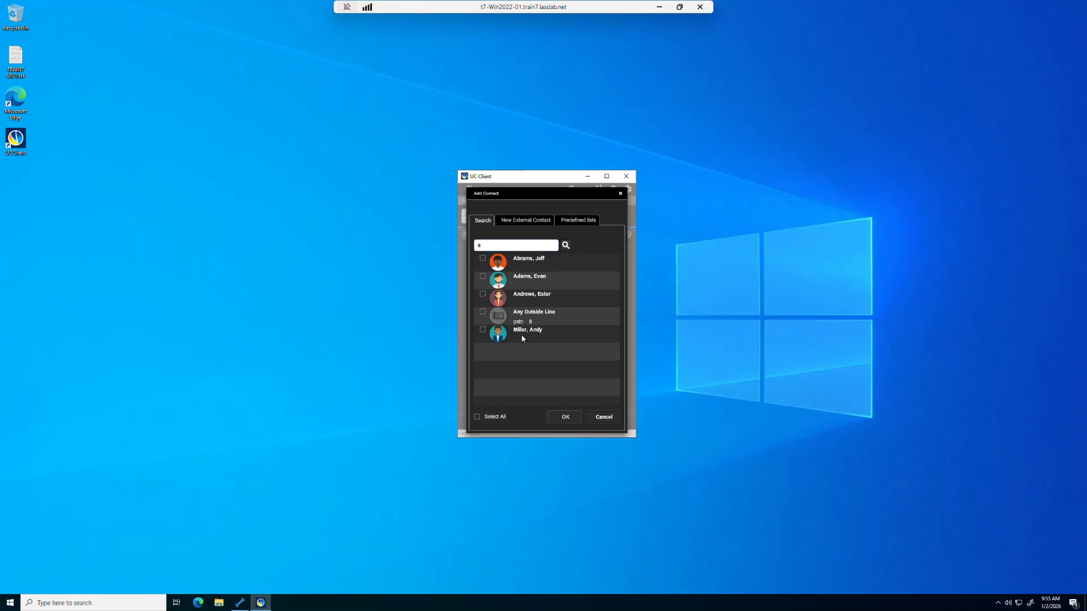
left_click(524, 224)
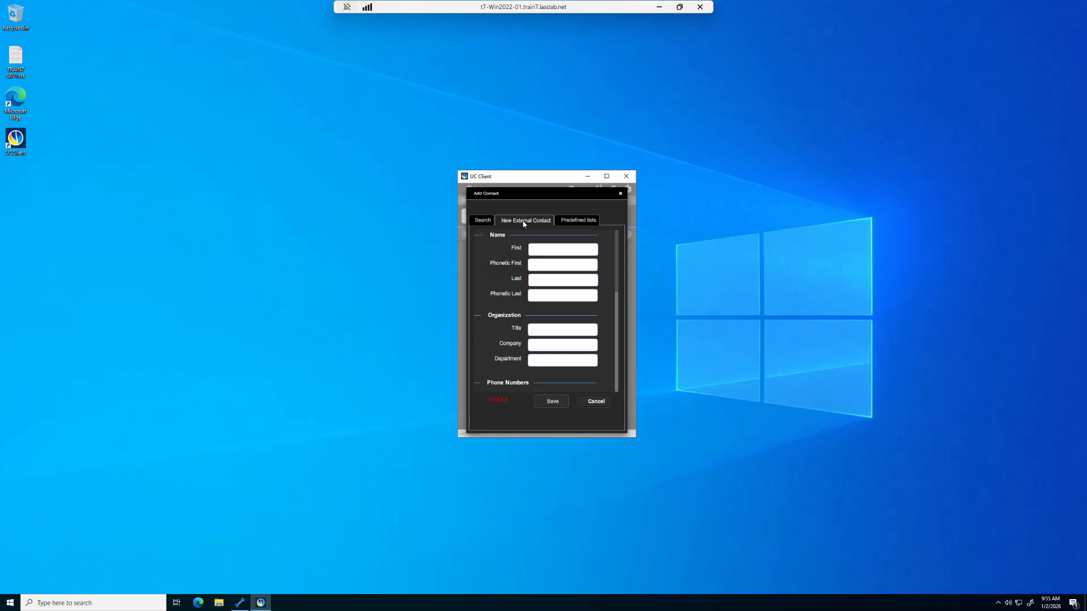
left_click(585, 225)
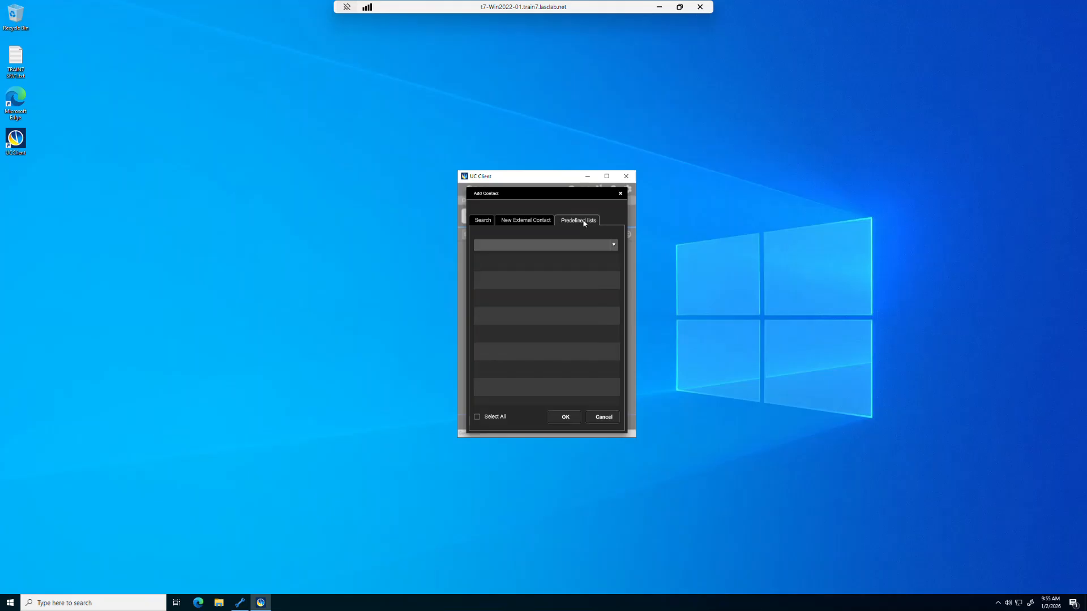
left_click(237, 604)
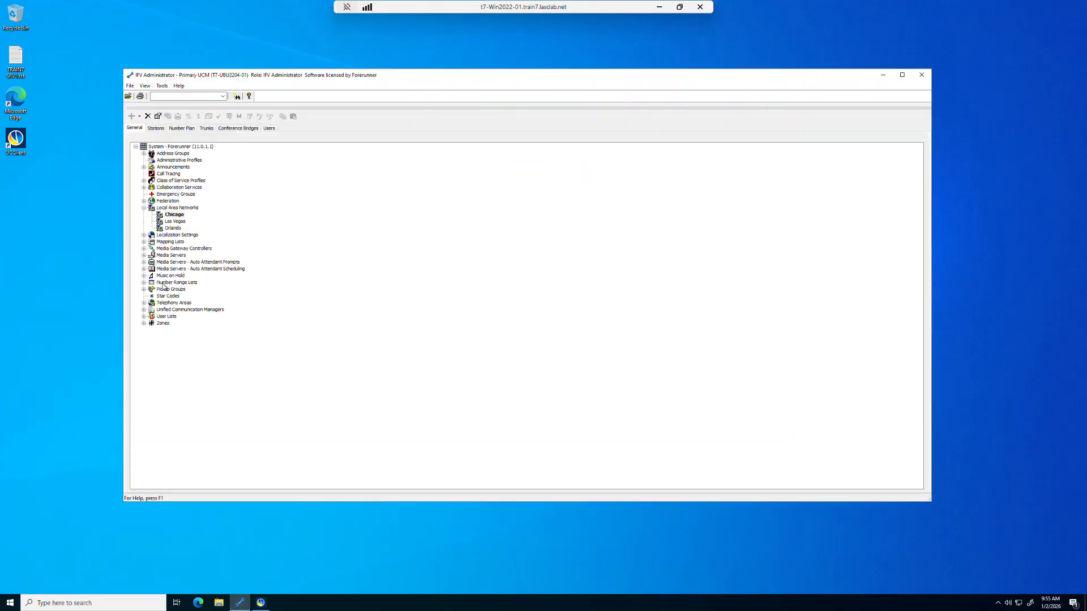
- Add a new list under User Lists > Predefined Contact List
left_click(144, 317)
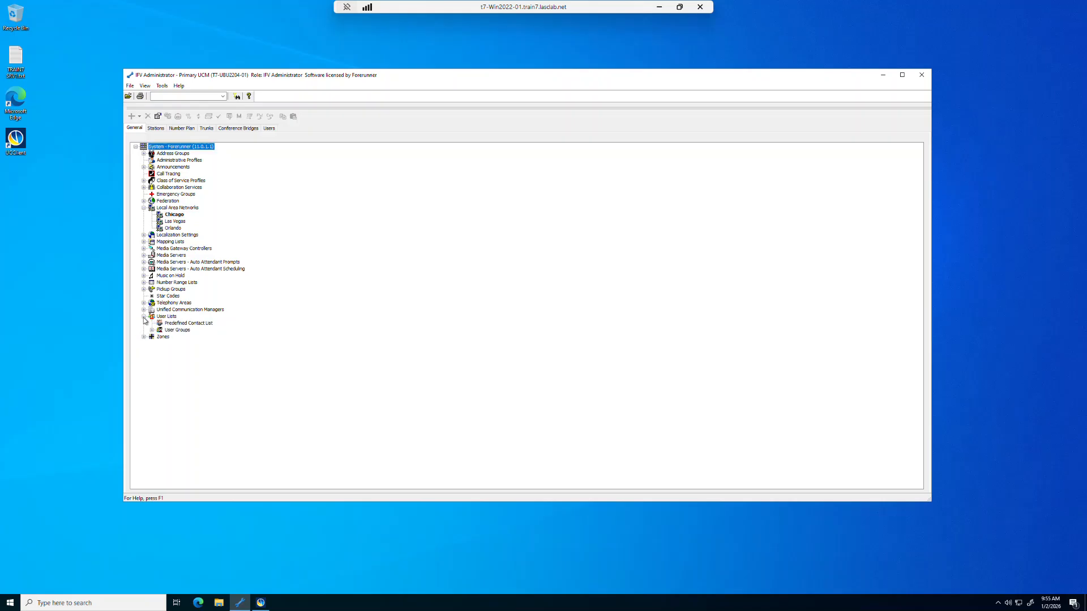
left_click(179, 324)
right_click(179, 326)
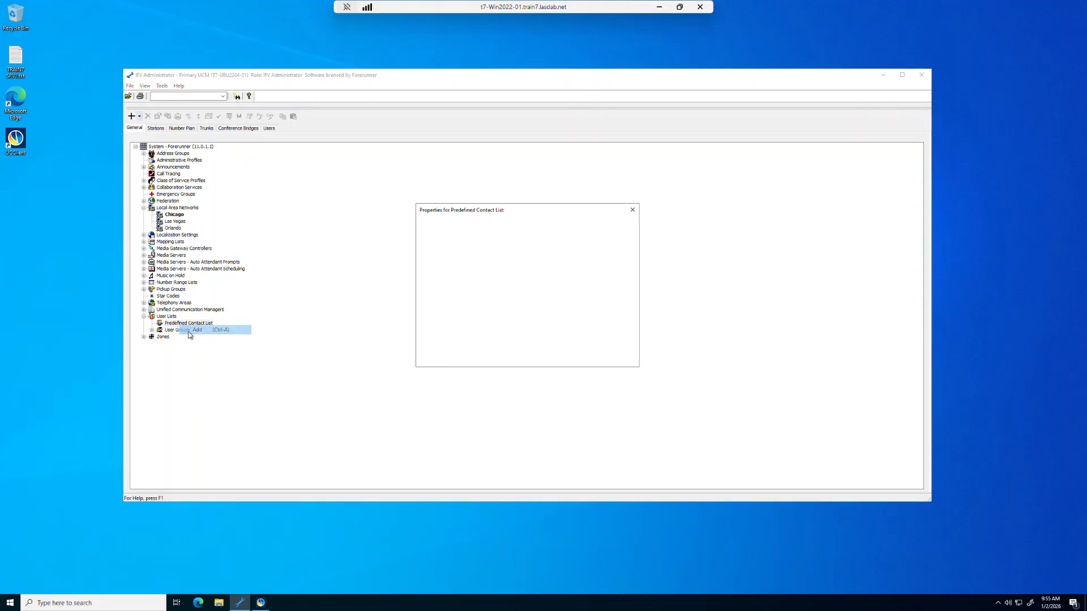
left_click(189, 333)
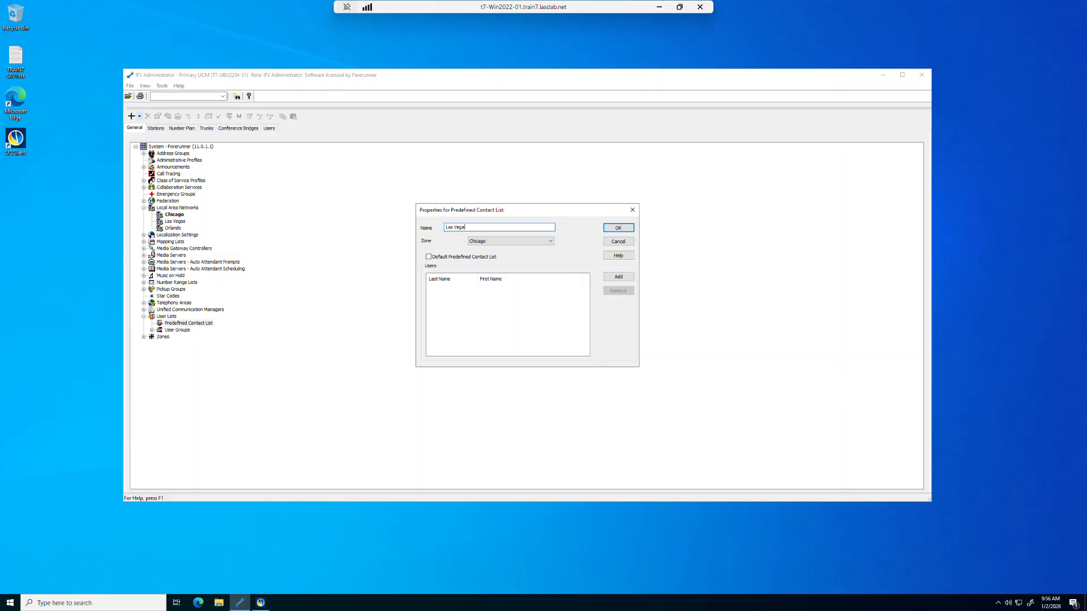
- Name the list Las Vegas, set its zone to Las Vegas, and begin adding users
left_click(550, 242)
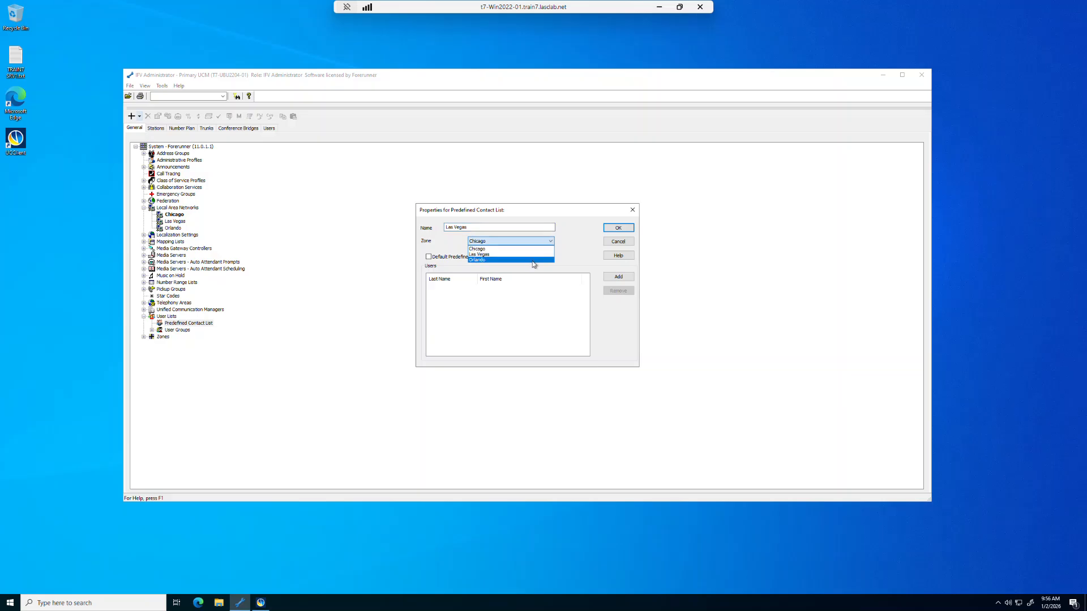
left_click(533, 260)
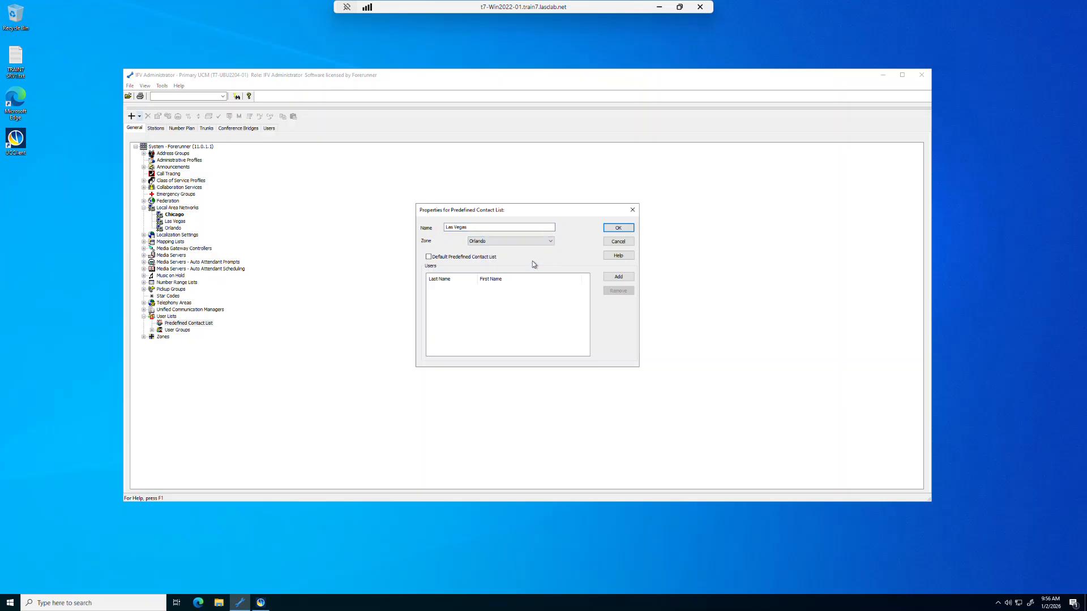
left_click(531, 242)
left_click(531, 257)
left_click(619, 278)
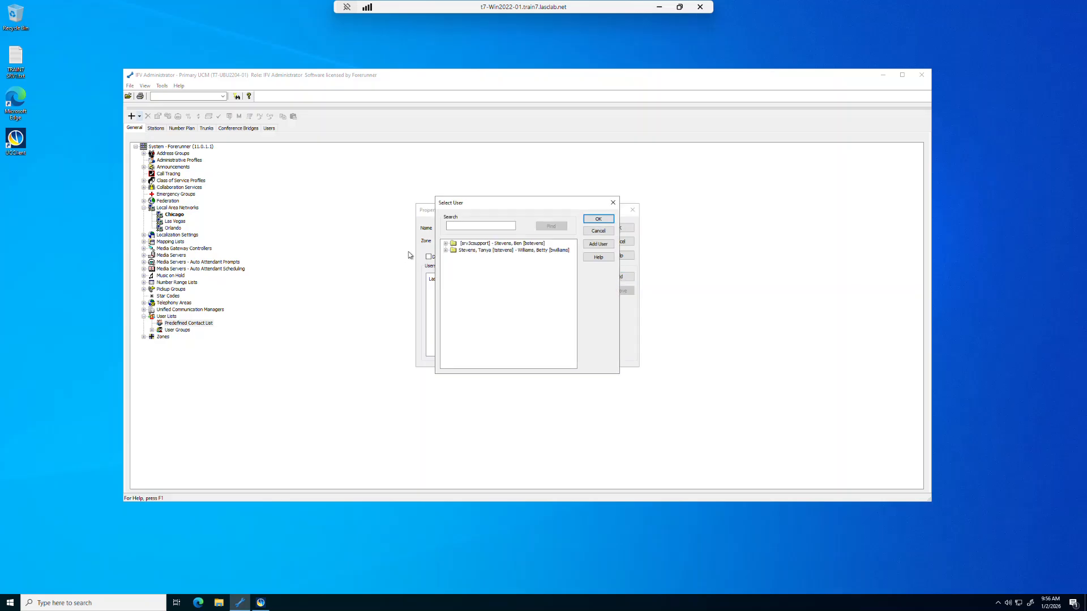
- Select five users from both user folders and add them to the Las Vegas list
left_click(445, 244)
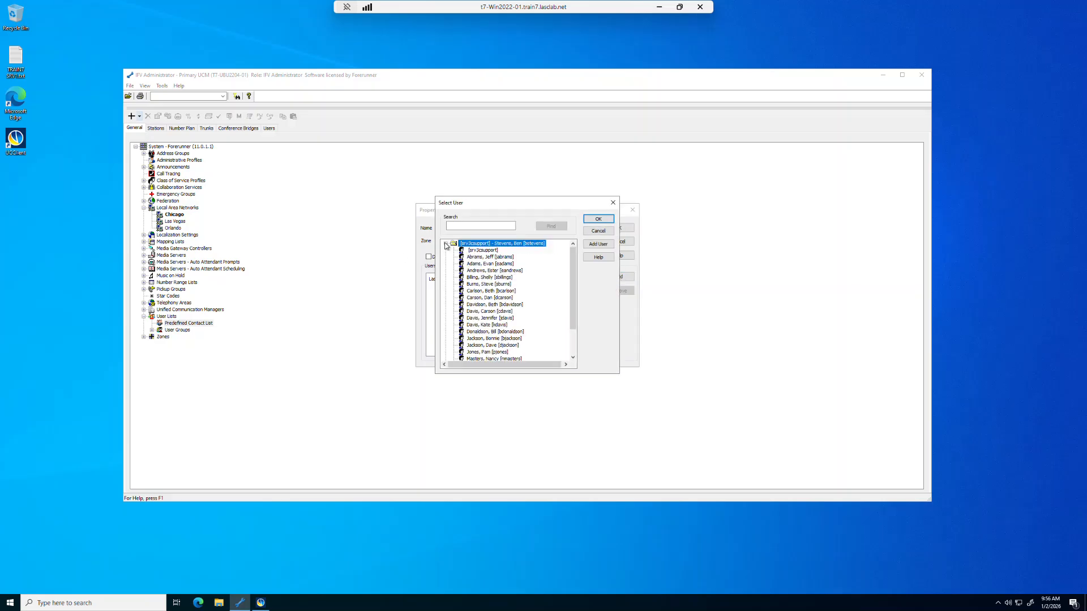
left_click(572, 345)
left_click(445, 353)
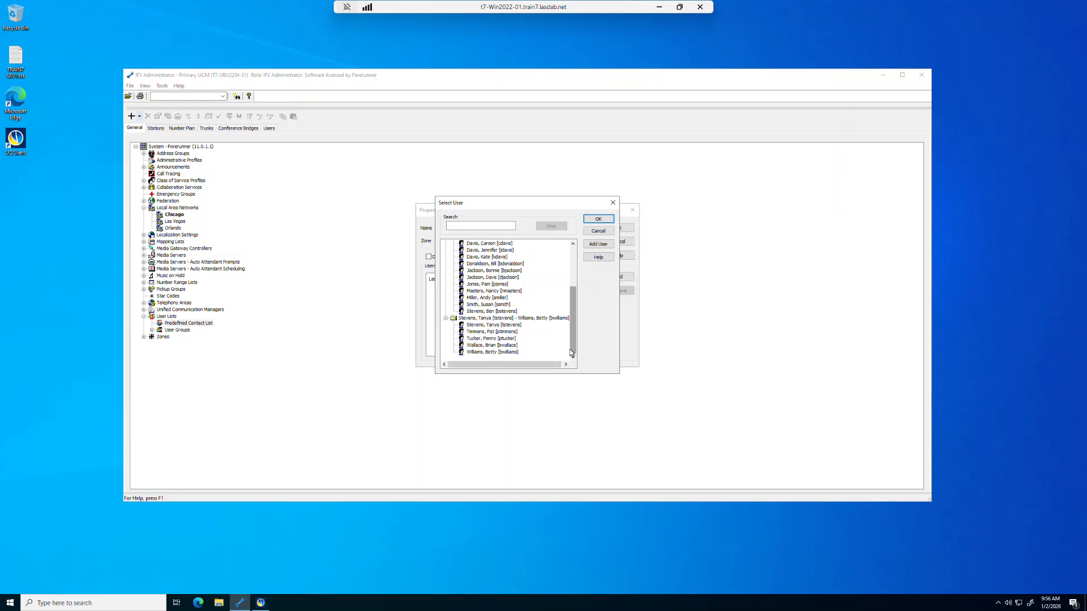
left_click(573, 275)
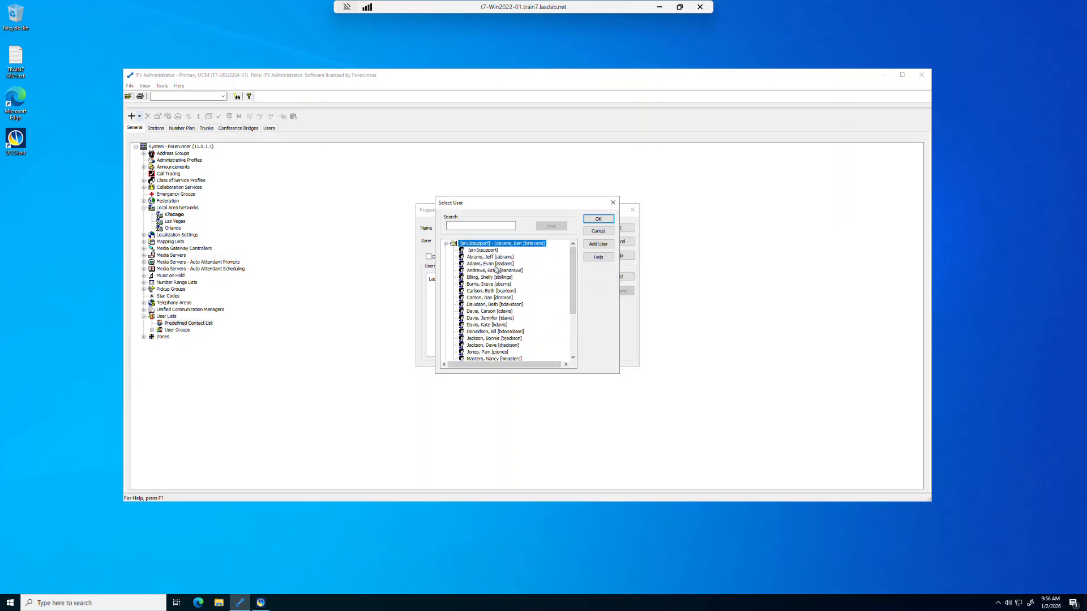
left_click(496, 271)
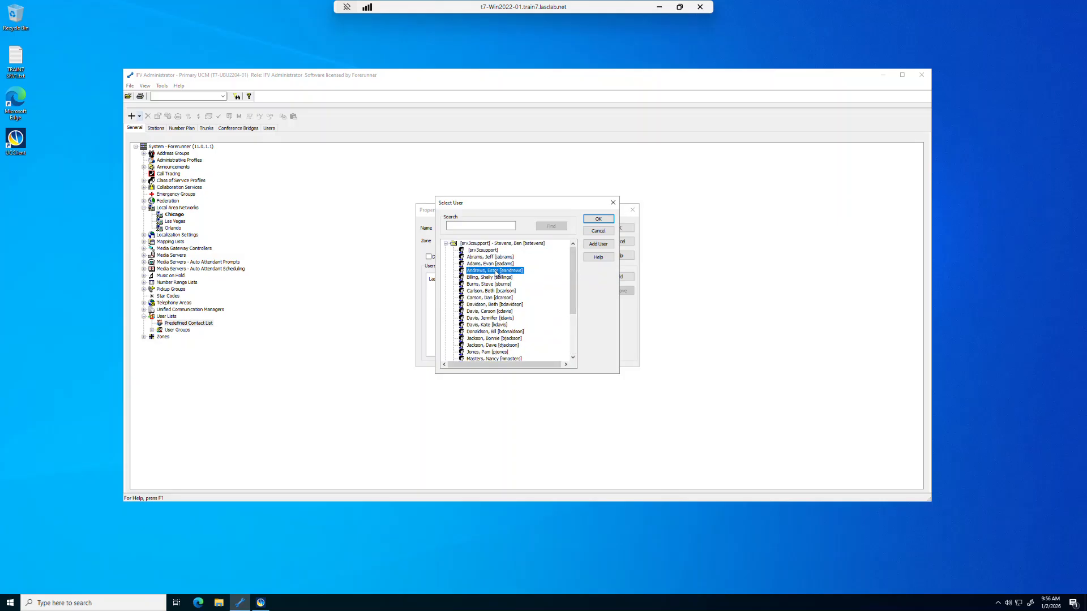
left_click(497, 278, "ctrl")
left_click(485, 319, "ctrl")
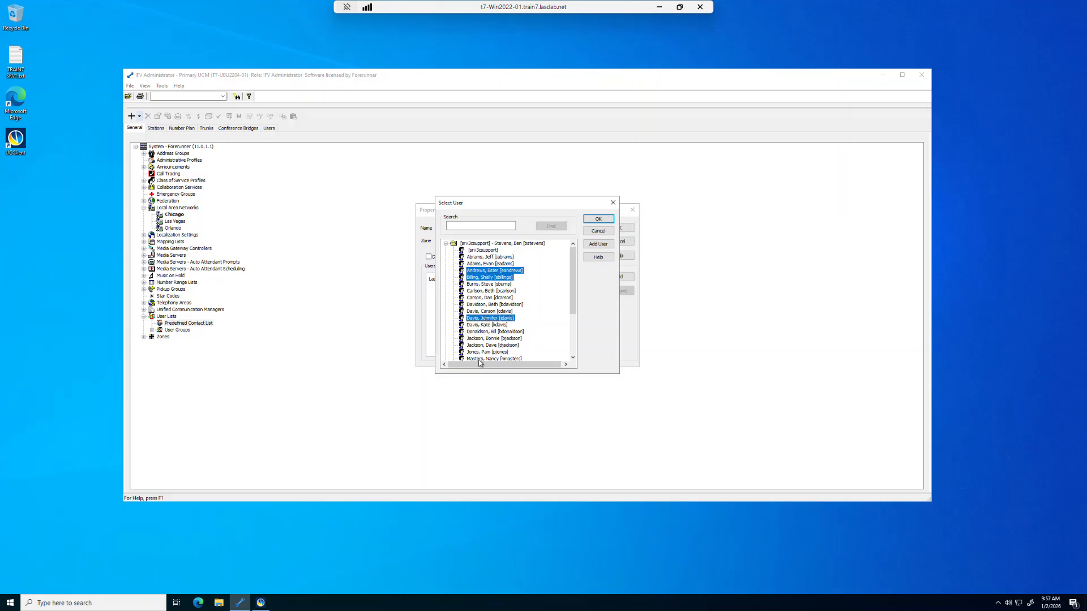
left_click(483, 305, "ctrl")
left_click_drag(570, 302, 575, 351)
left_click(491, 332, "ctrl")
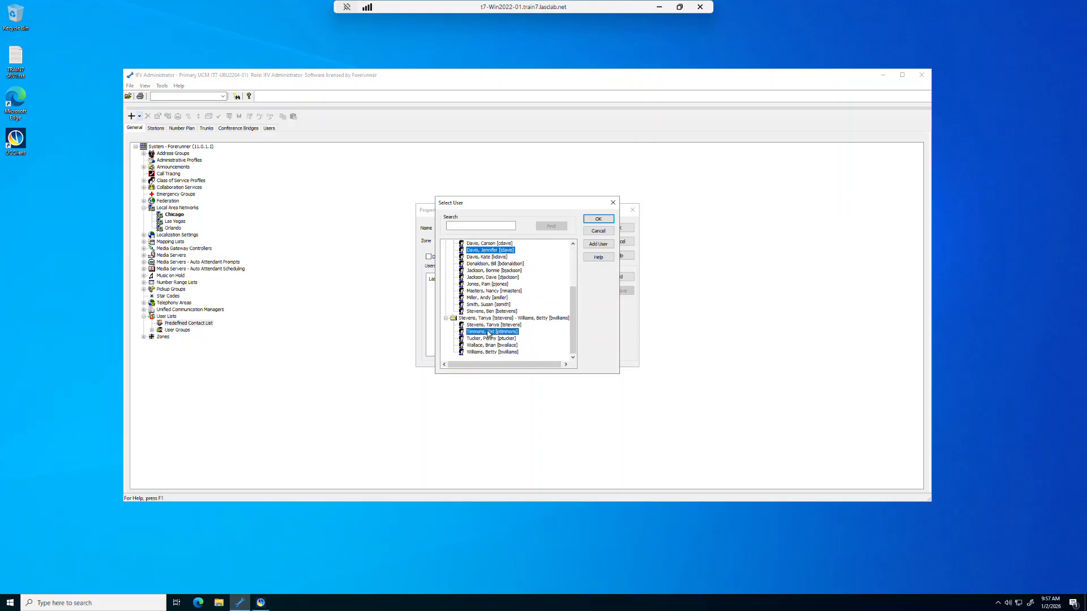
left_click(595, 221)
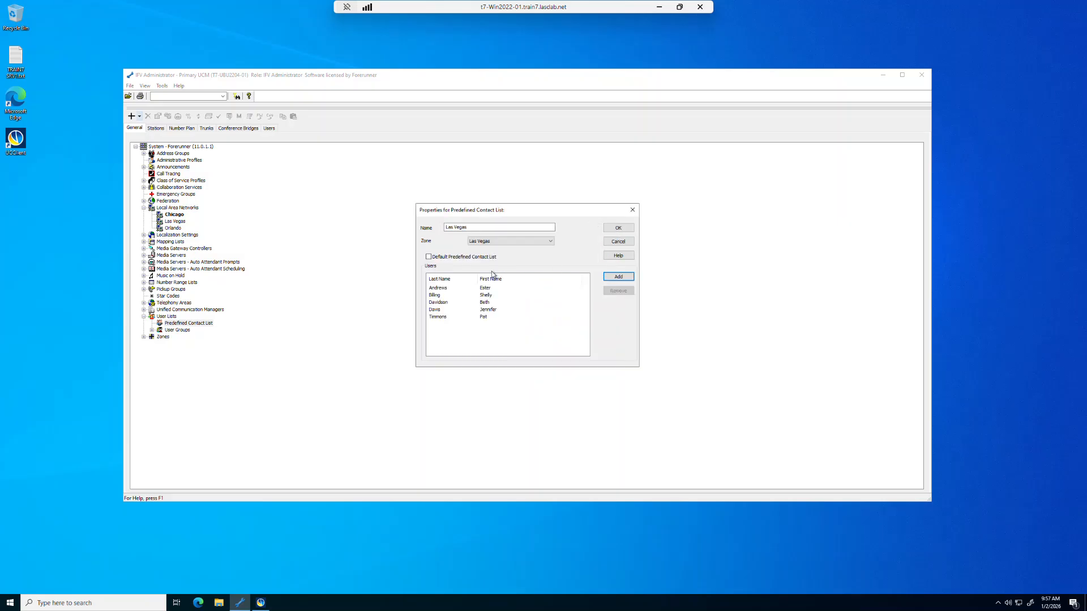
- Save the Las Vegas list beside Marketing and Sales Las Vegas, then check UC Client's empty Predefined lists
left_click(612, 228)
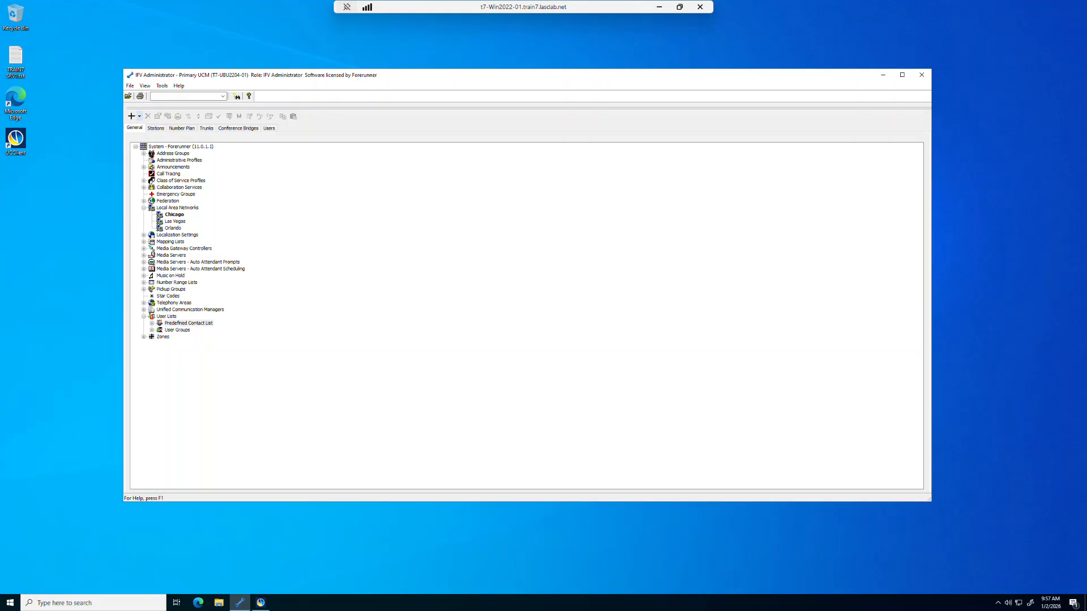
left_click(152, 323)
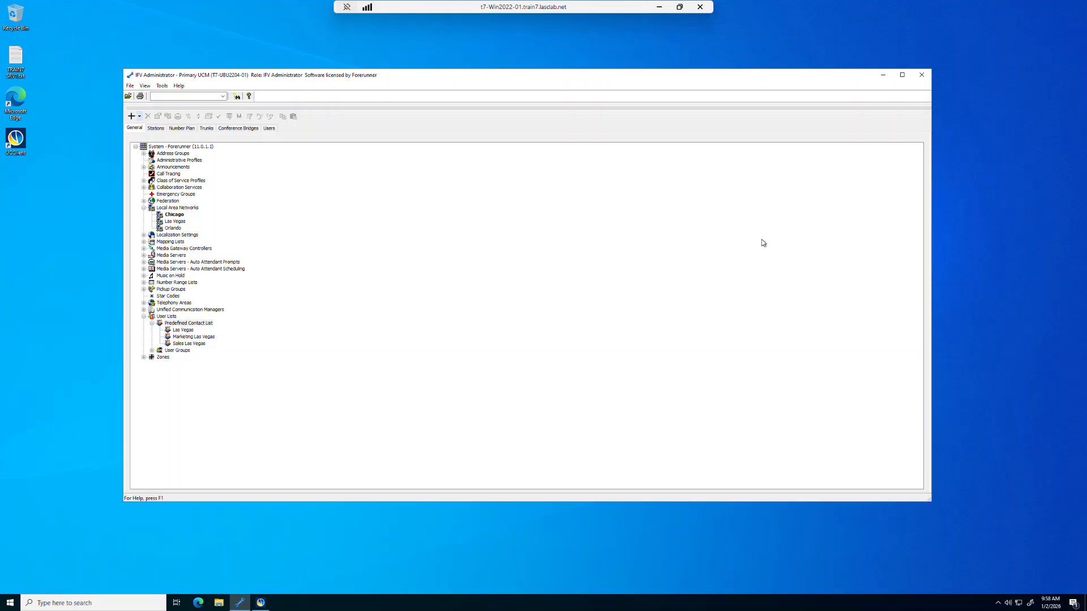
left_click(885, 77)
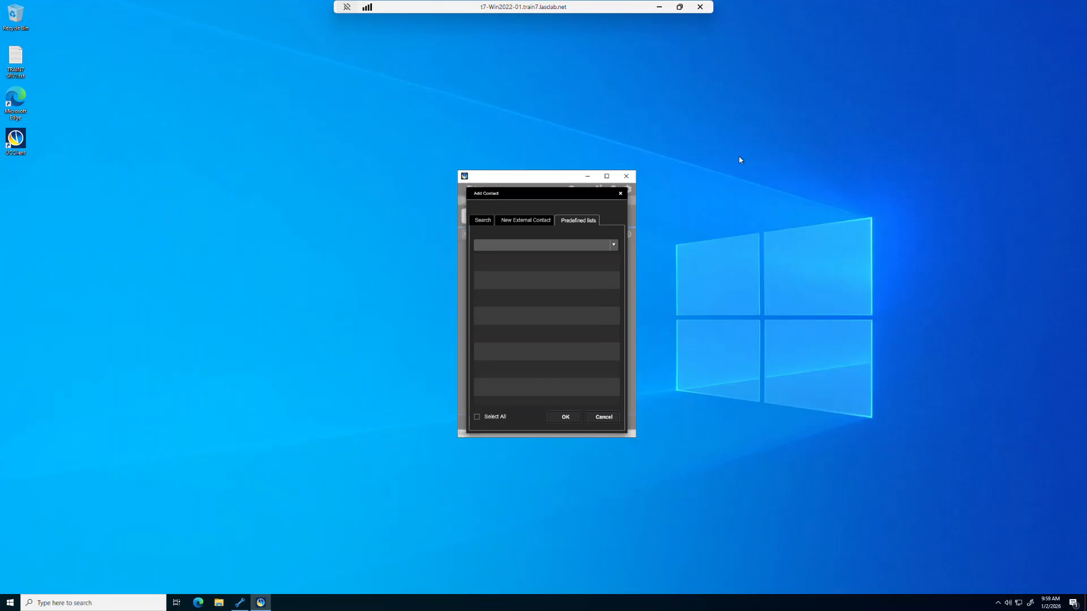
left_click(615, 246)
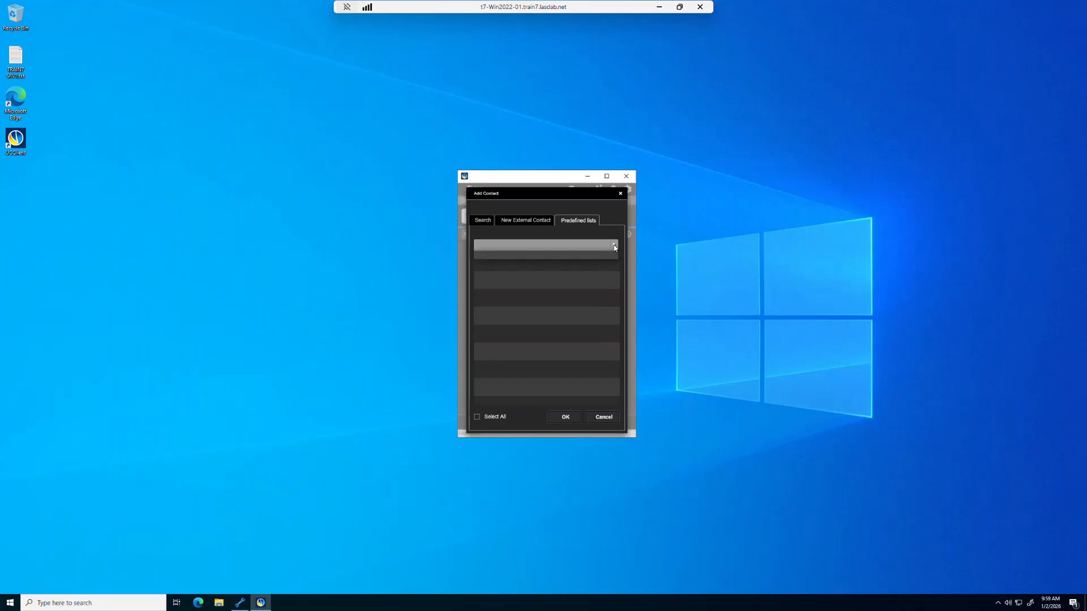
left_click(615, 247)
- Close Add Contact, sign out of UC Client, and sign back in with the user's credentials
left_click(599, 415)
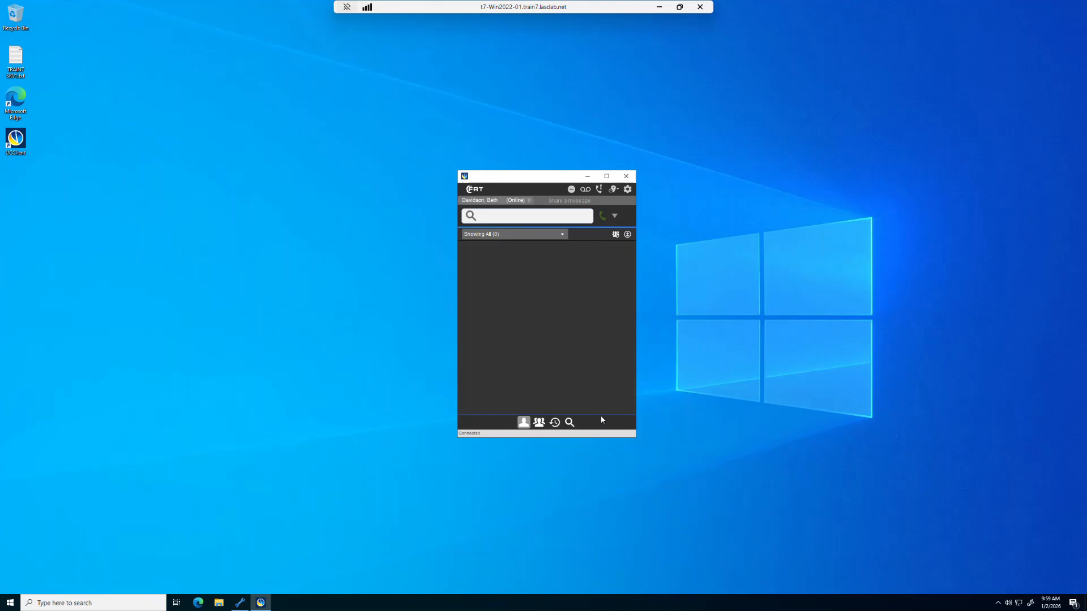
left_click(471, 202)
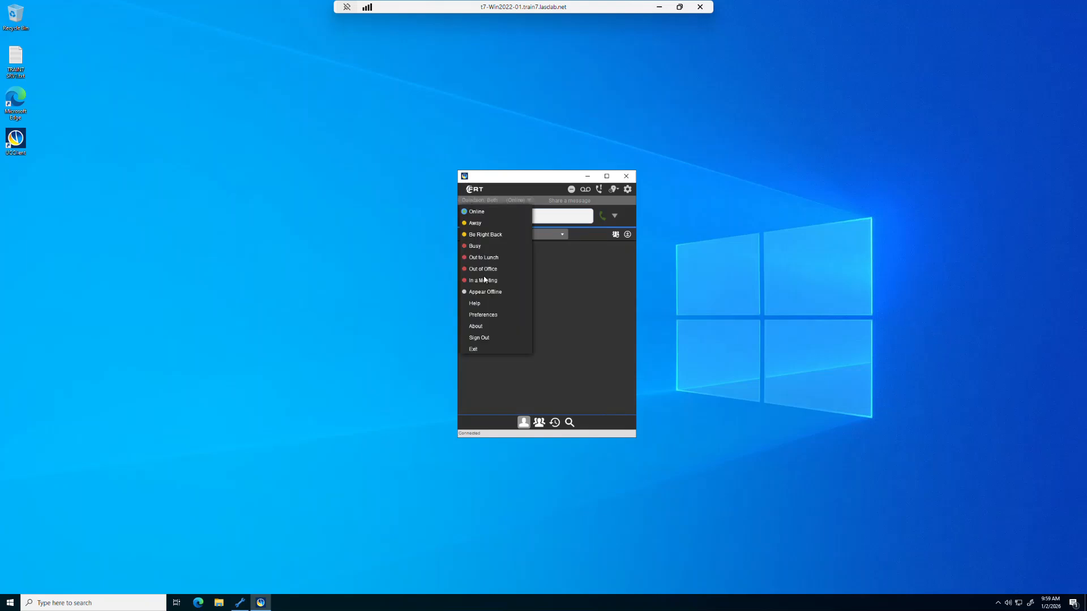
left_click(491, 338)
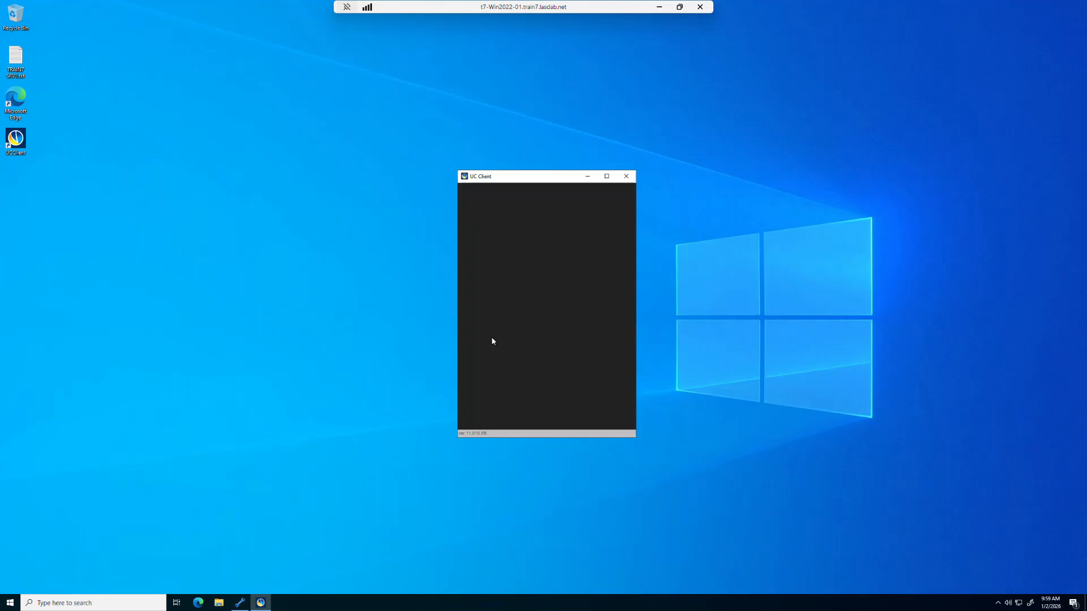
left_click(535, 275)
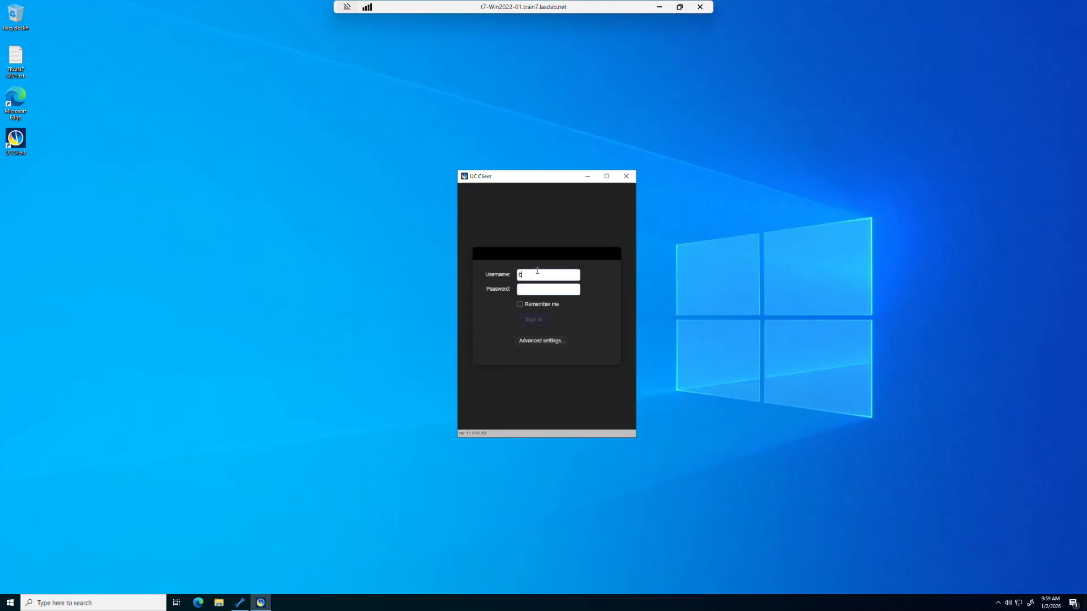
type("*")
left_click(536, 322)
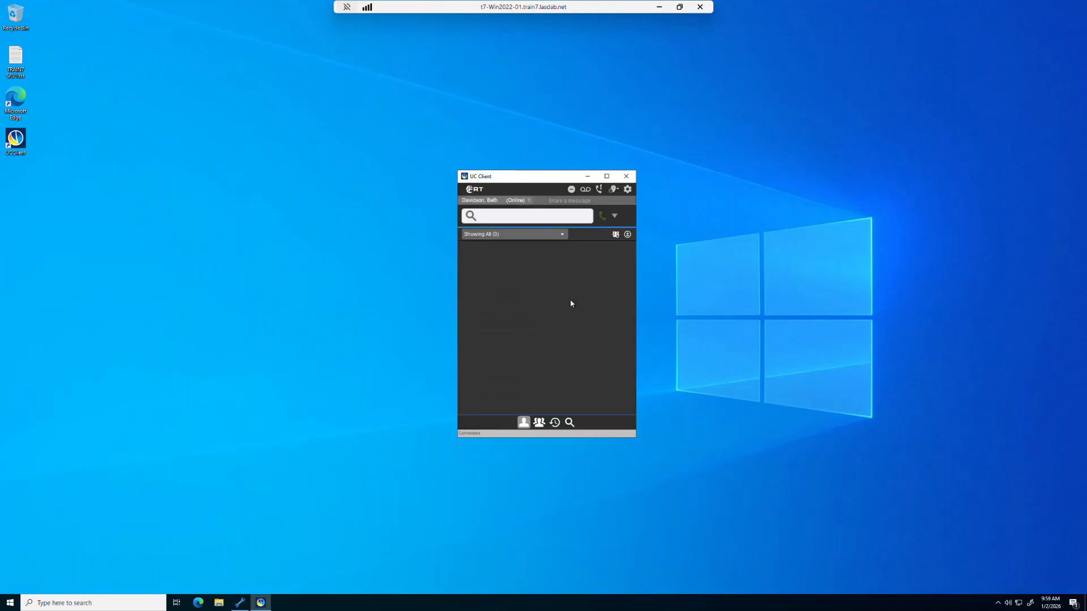
- Start adding contacts to My Colleagues and pick the Las Vegas predefined list
left_click(627, 235)
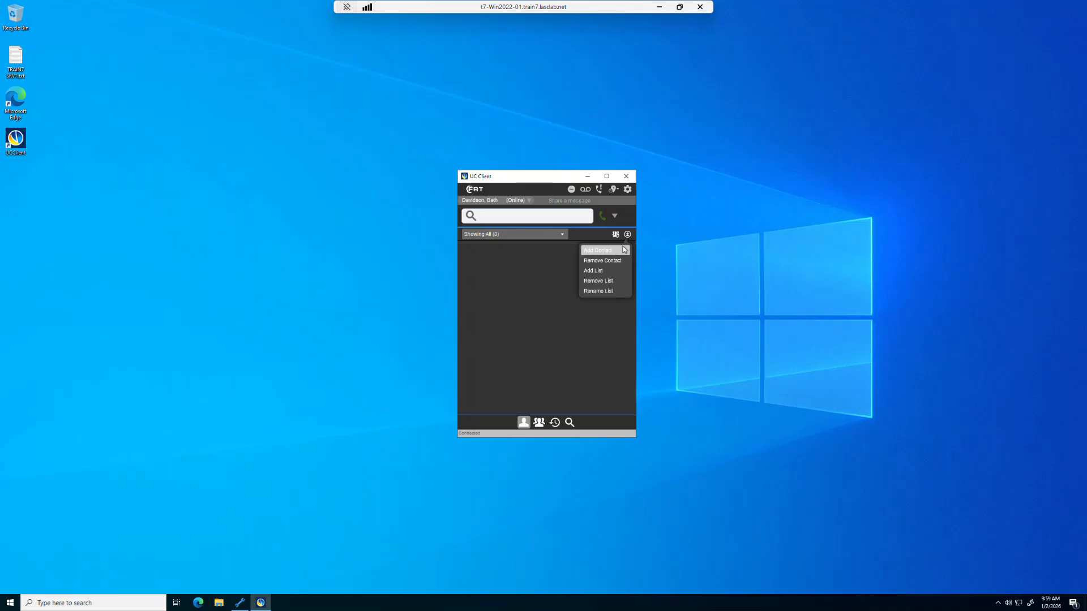
left_click(615, 252)
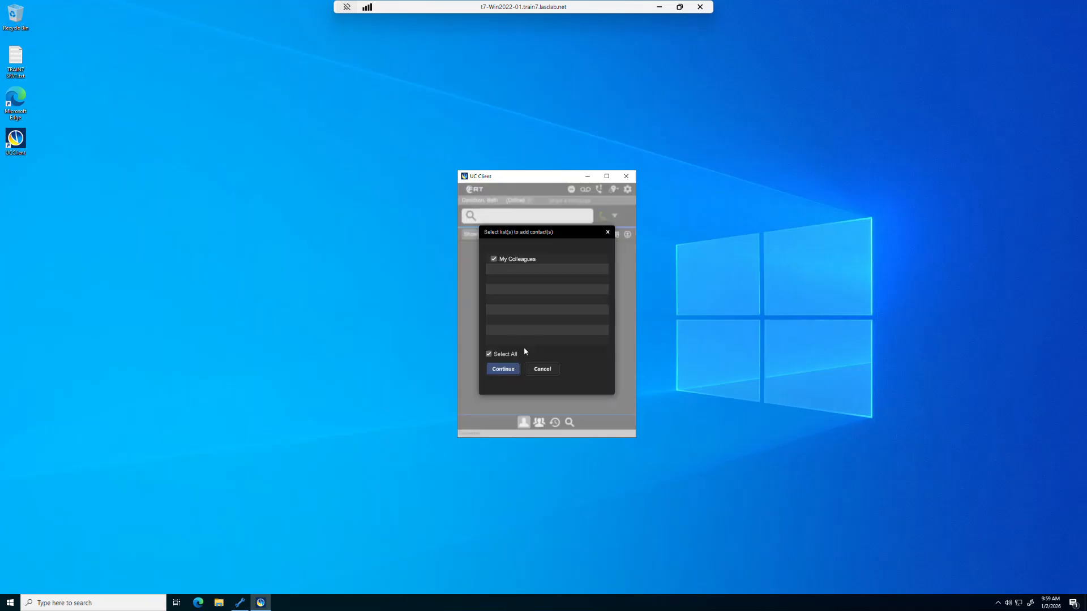
left_click(503, 370)
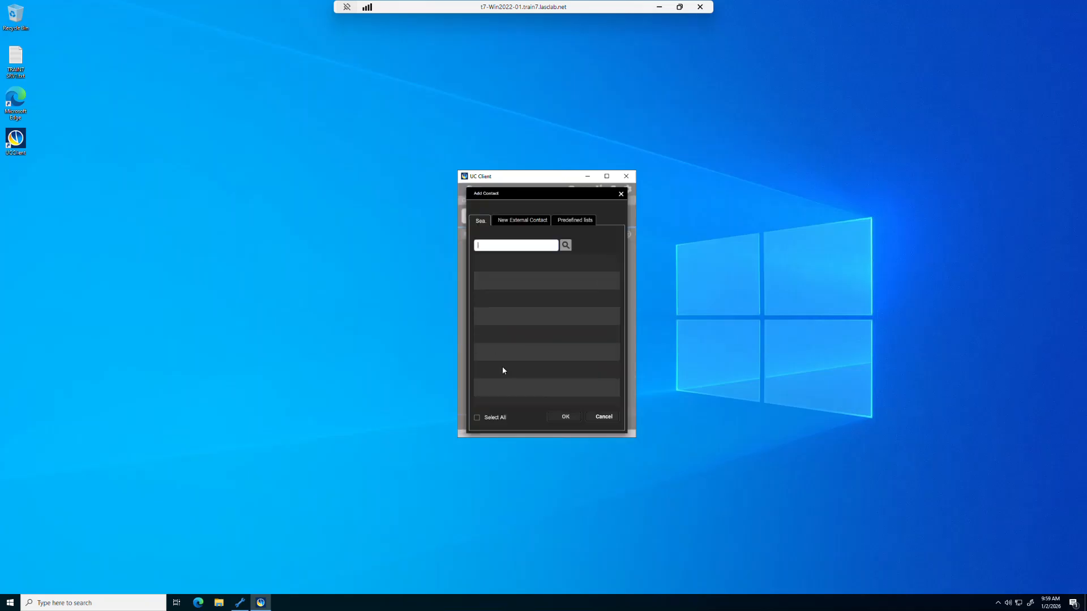
left_click(570, 222)
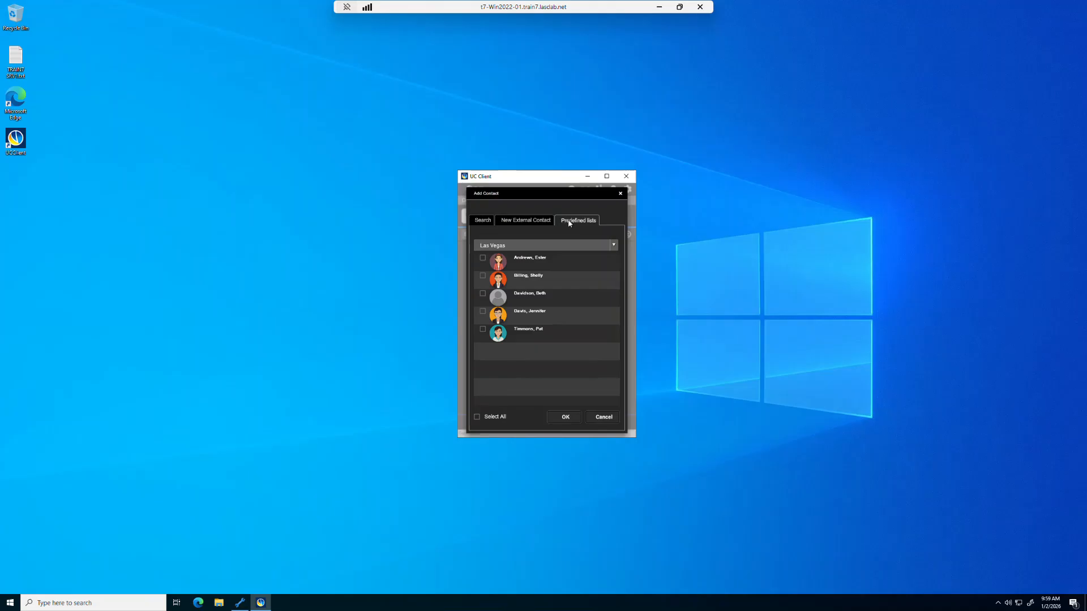
left_click(614, 246)
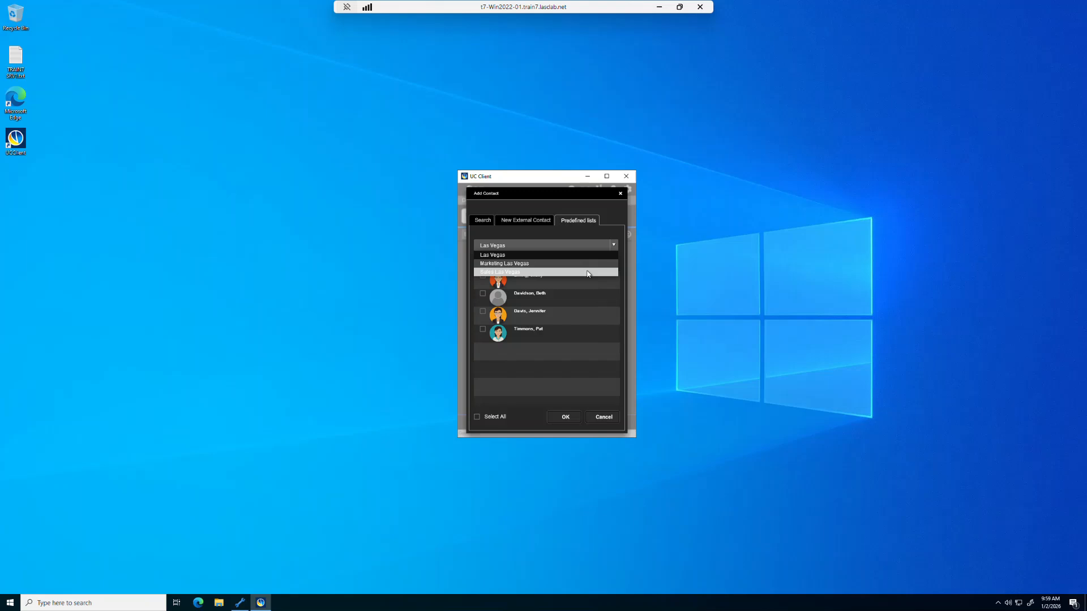
left_click(572, 254)
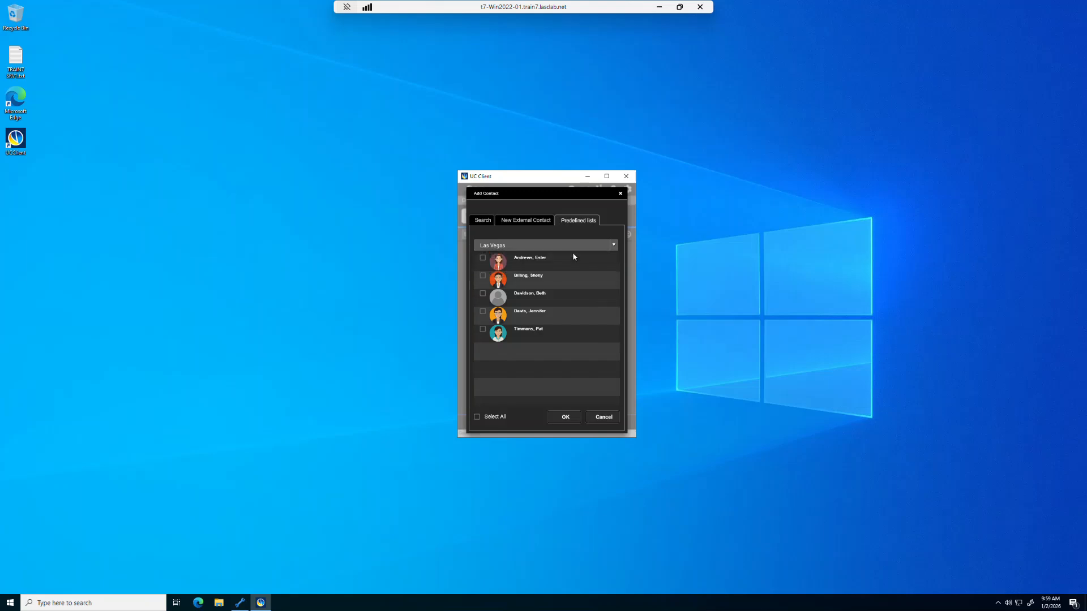
- Tick all five Las Vegas contacts and add them
left_click(482, 258)
left_click(482, 276)
left_click(483, 294)
left_click(483, 311)
left_click(482, 330)
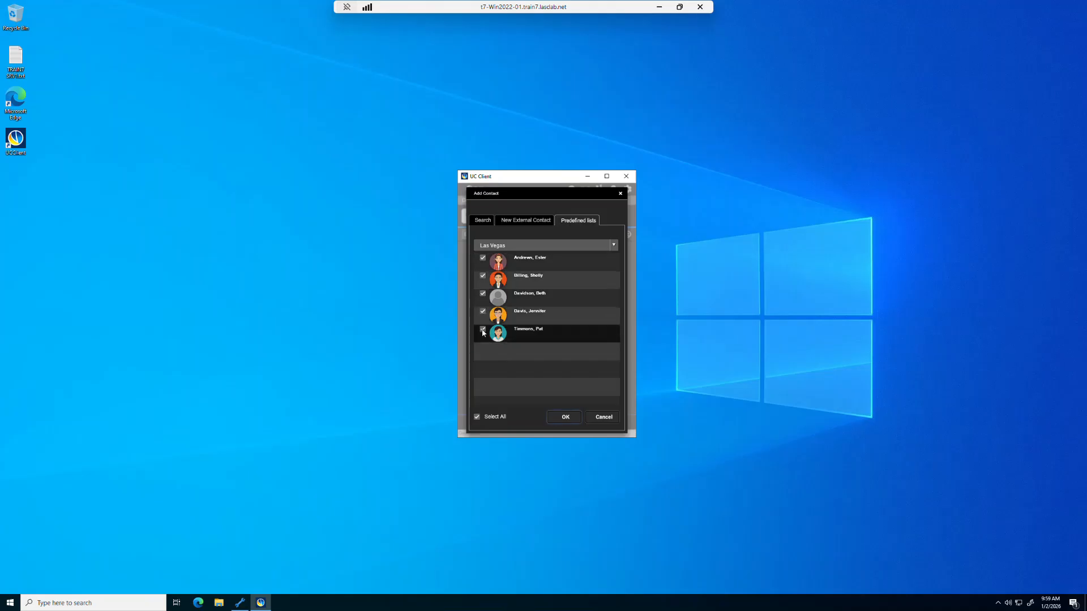
left_click(565, 419)
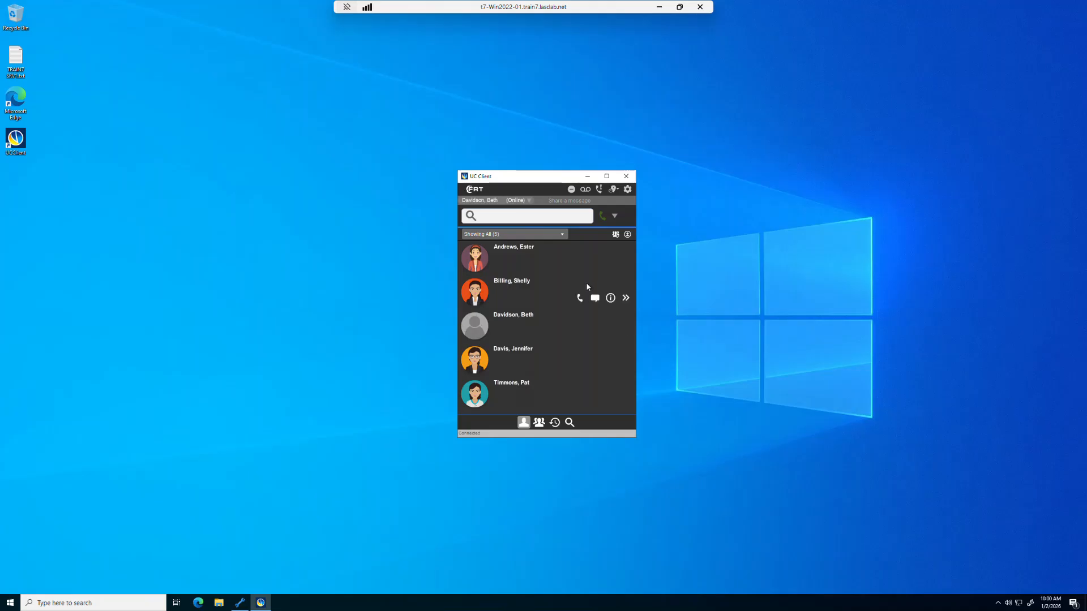
- Open UC Client Preferences on the My Profile page via the gear icon
left_click(628, 191)
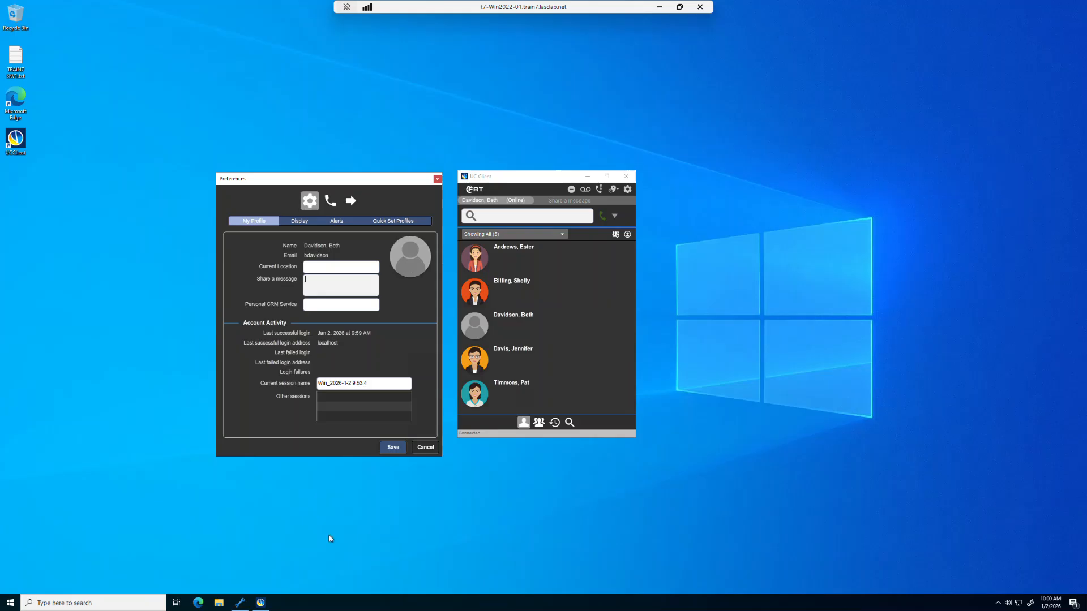
- In the Users view, add the missing '@' to the user's Details e-mail address and save
left_click(240, 604)
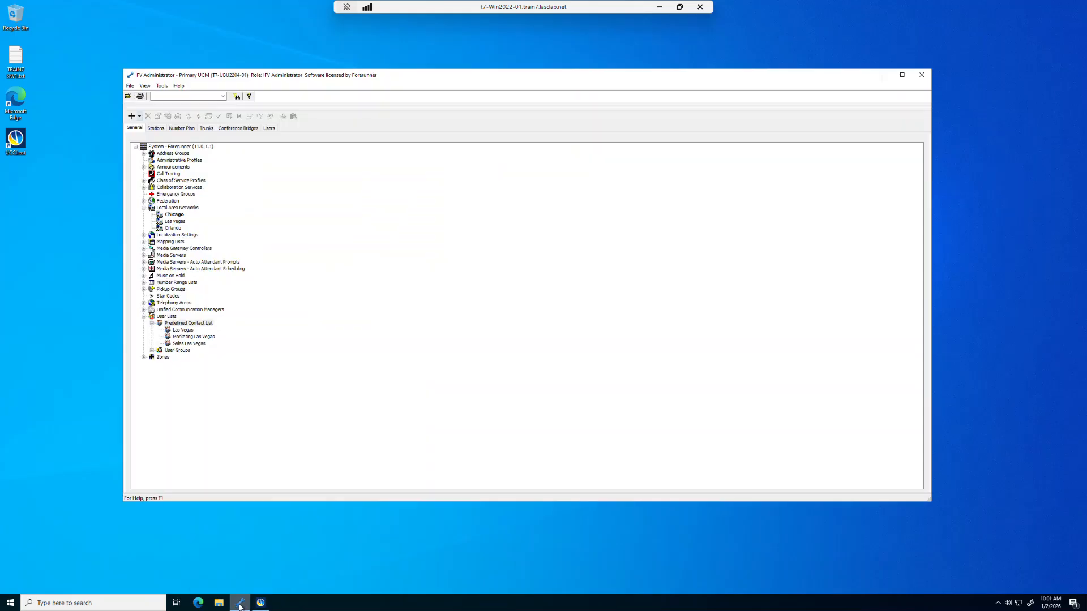
left_click(264, 130)
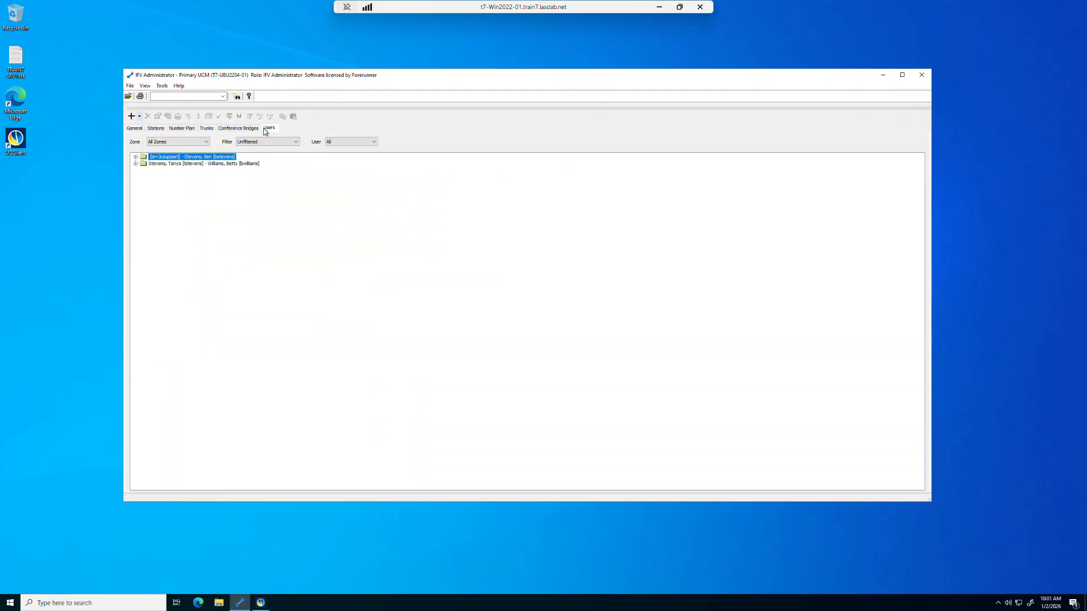
left_click(136, 157)
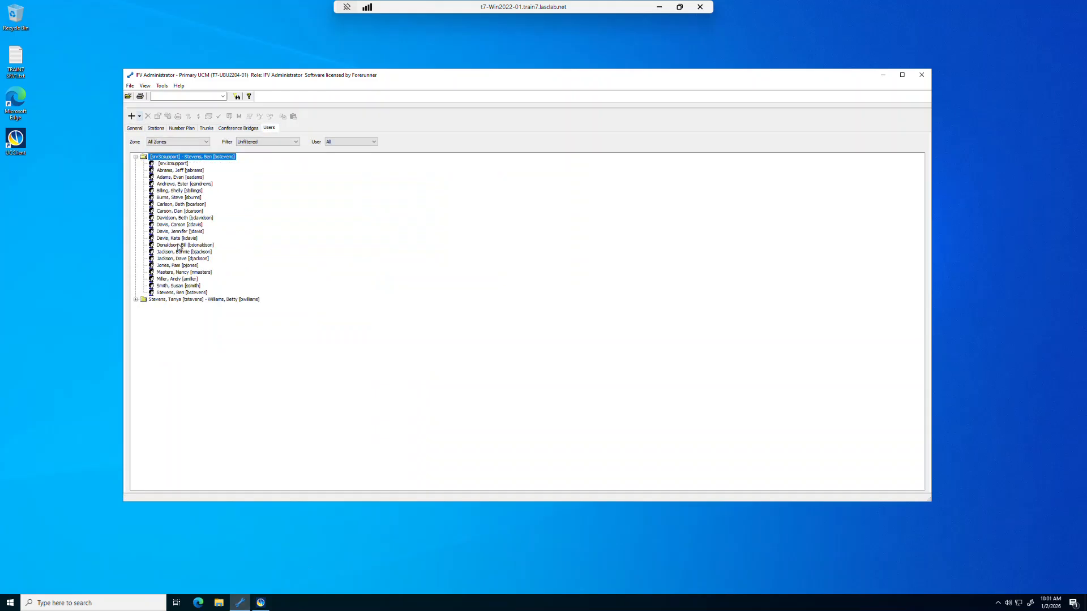
double_click(172, 219)
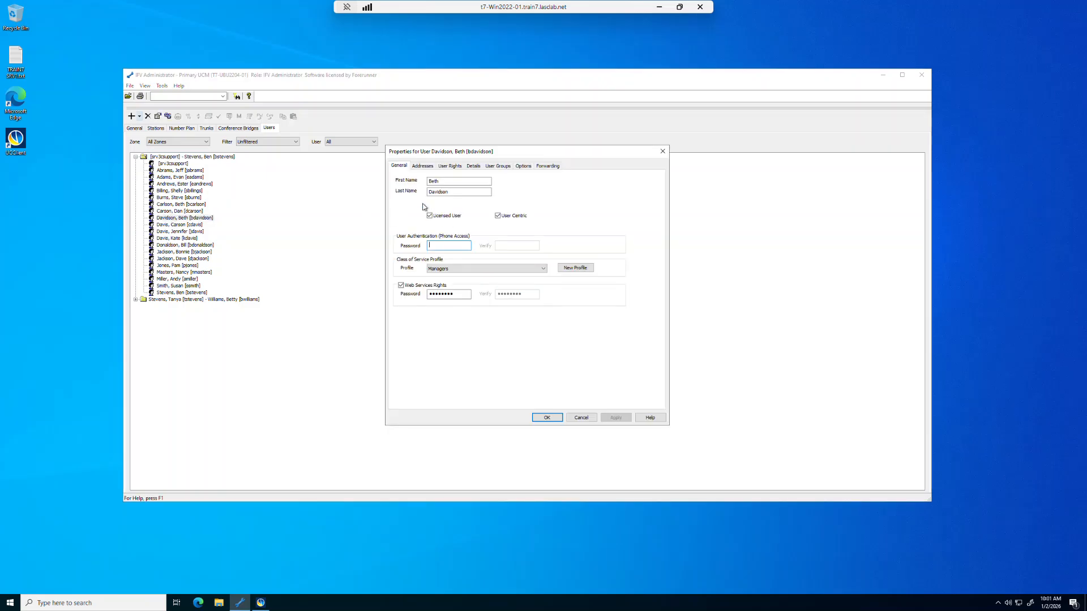
left_click(476, 169)
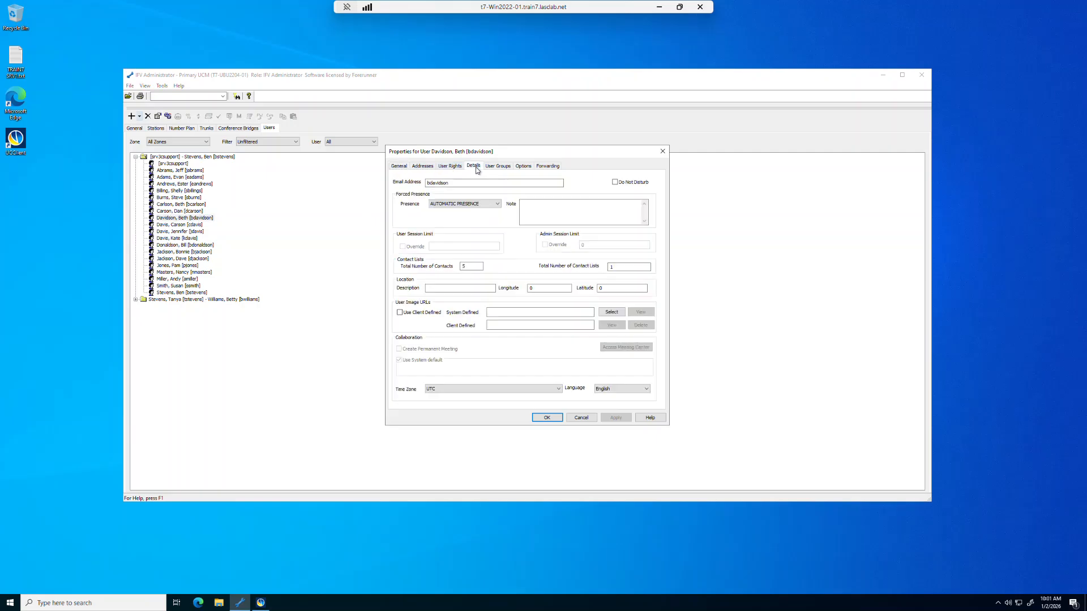
left_click(454, 185)
type("@train7.lasclab.net")
left_click(546, 418)
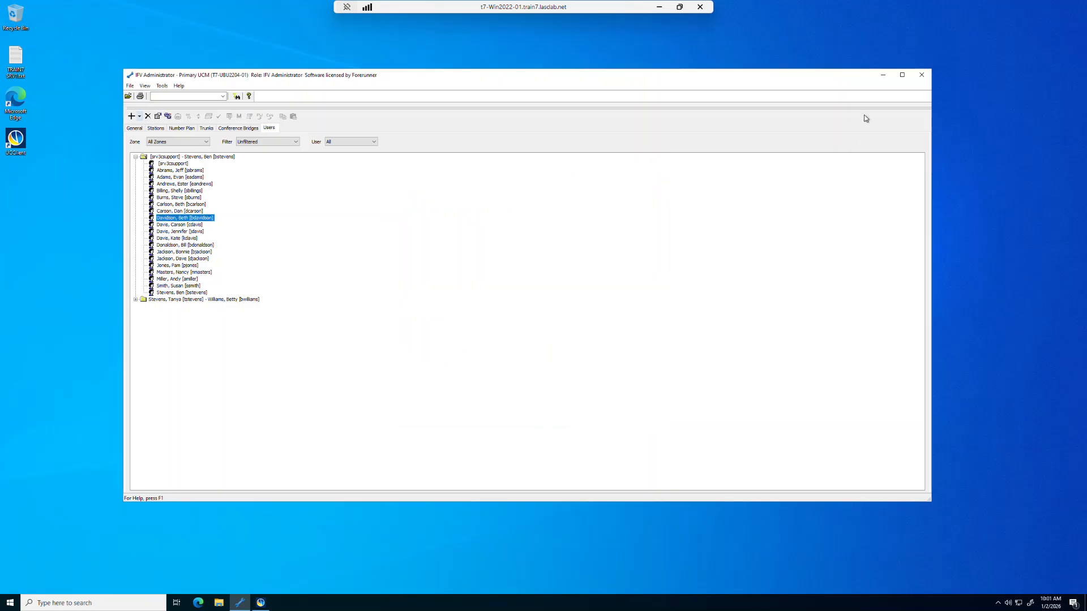
- Back in UC Client Preferences, choose to replace the profile picture using an image file
left_click(883, 78)
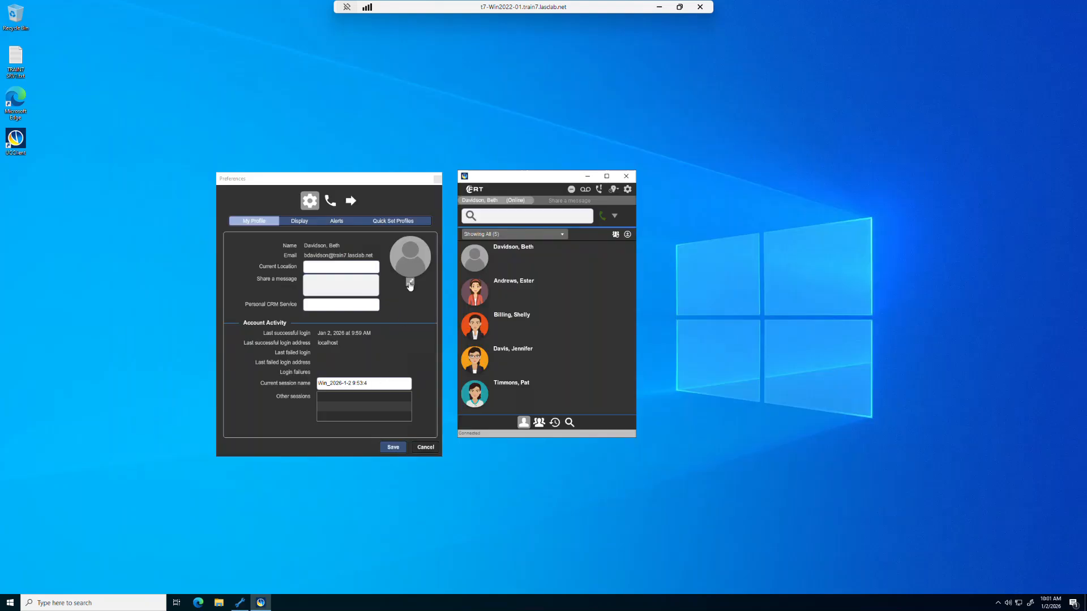
left_click(410, 285)
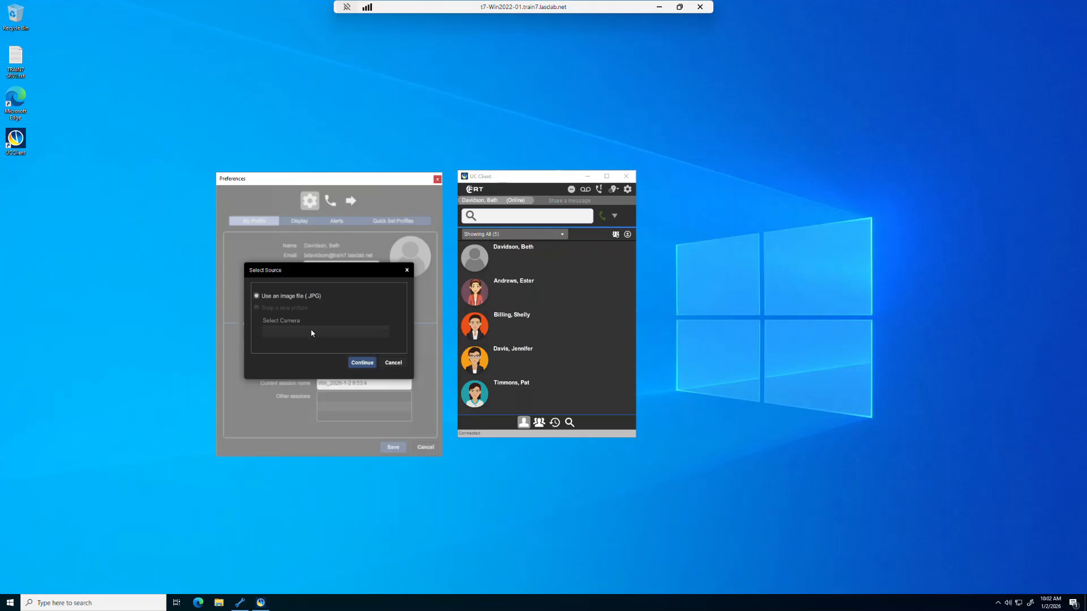
left_click(363, 363)
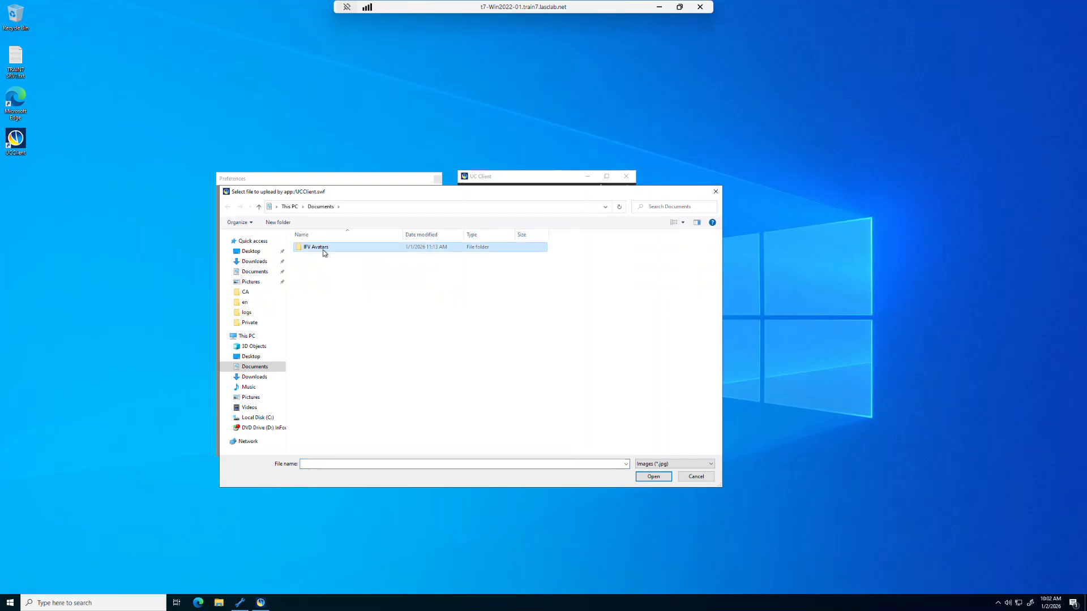
- Load the user's cartoon avatar JPG from IFV Avatars, crop it, and save Preferences
double_click(323, 248)
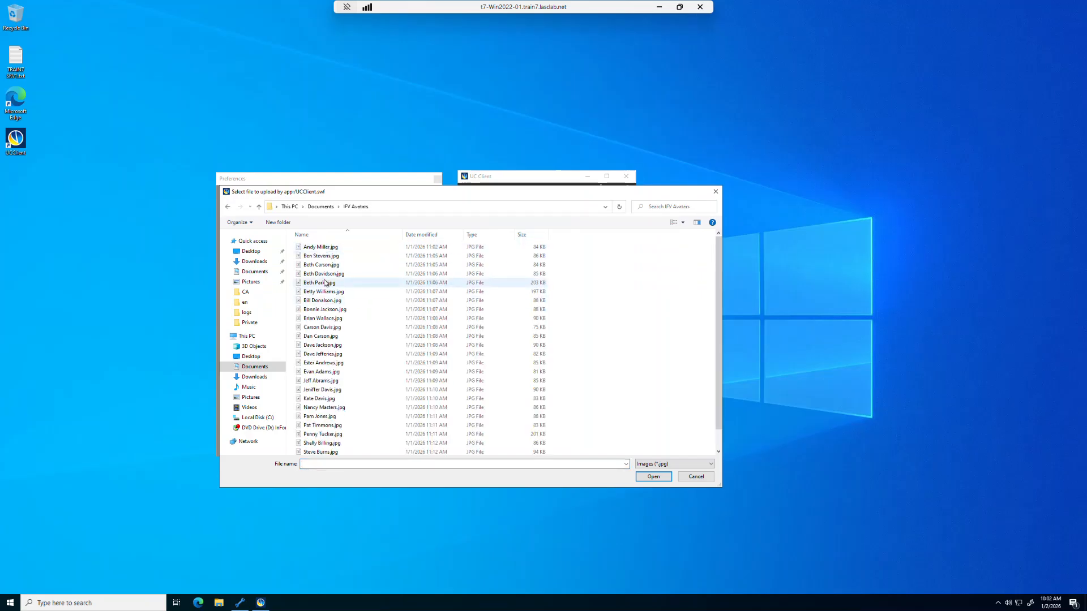
left_click(324, 274)
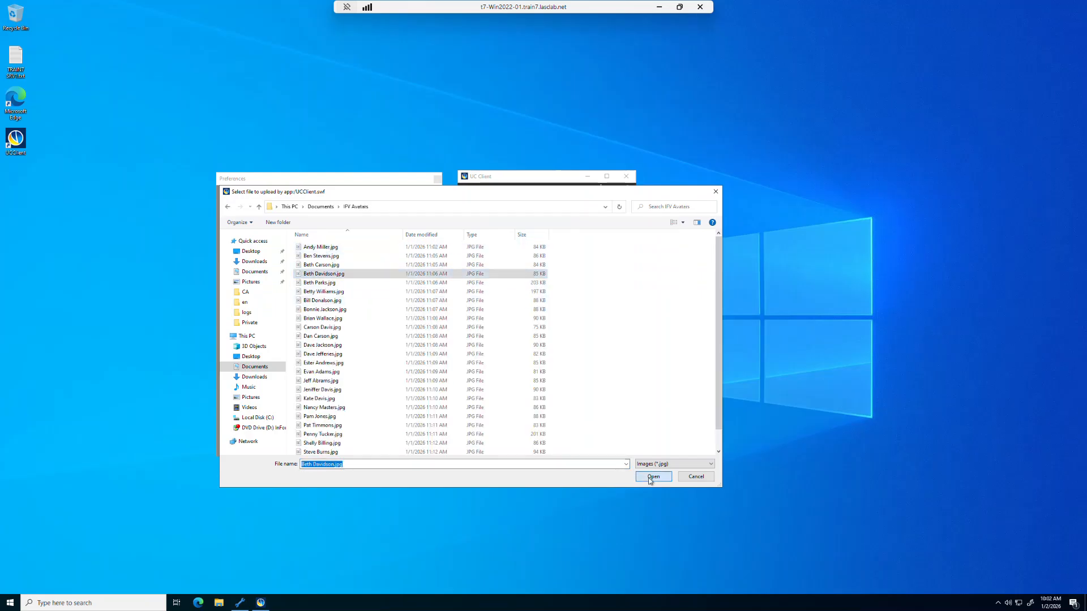
left_click(654, 477)
left_click_drag(343, 336, 349, 337)
left_click_drag(349, 332, 348, 333)
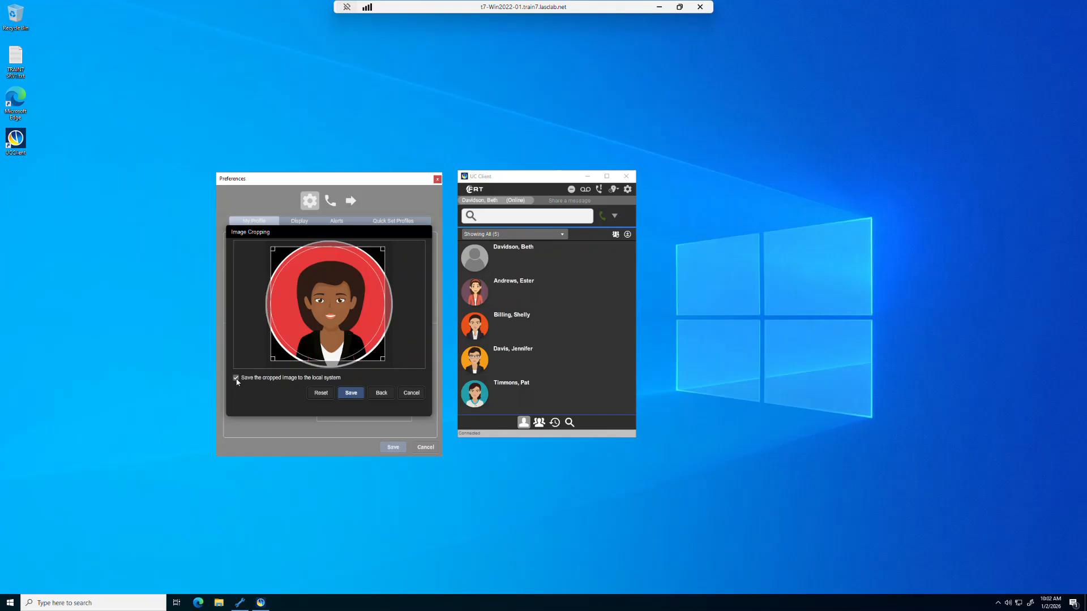
left_click(355, 394)
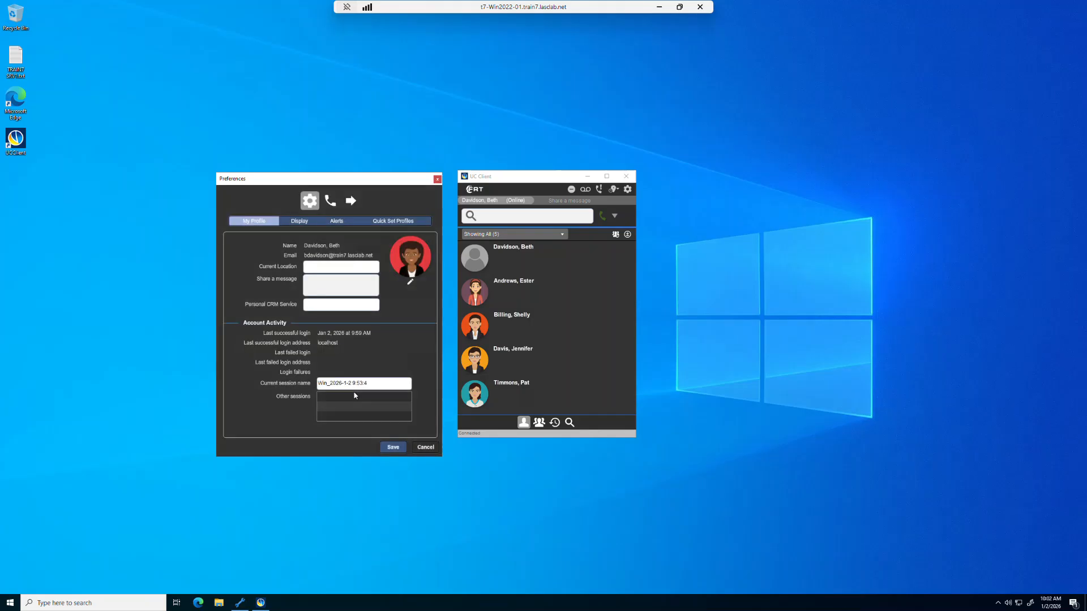
left_click(393, 448)
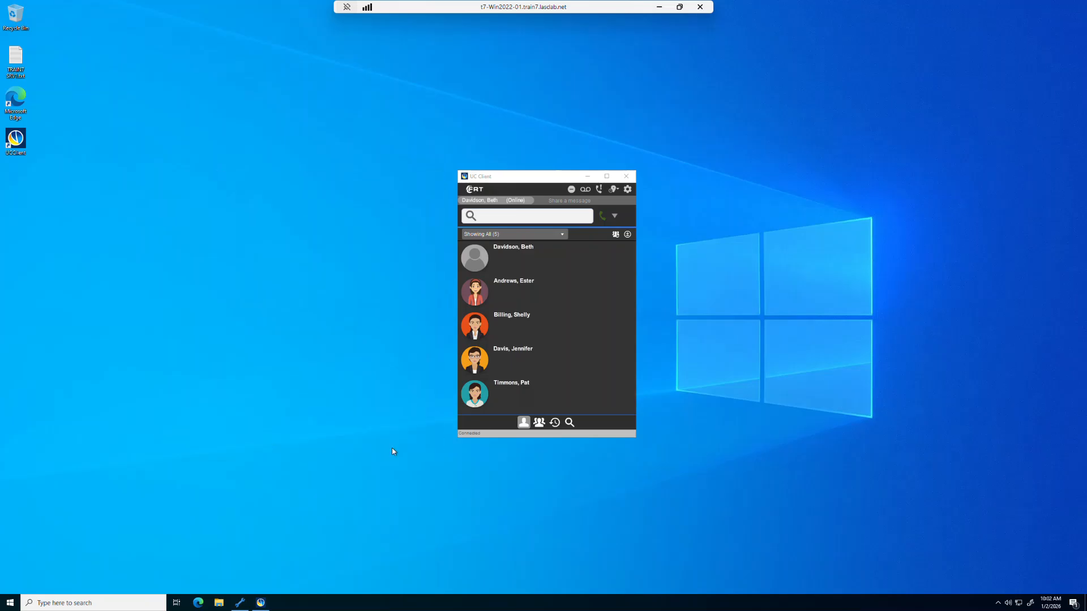
mouse_move(500, 251)
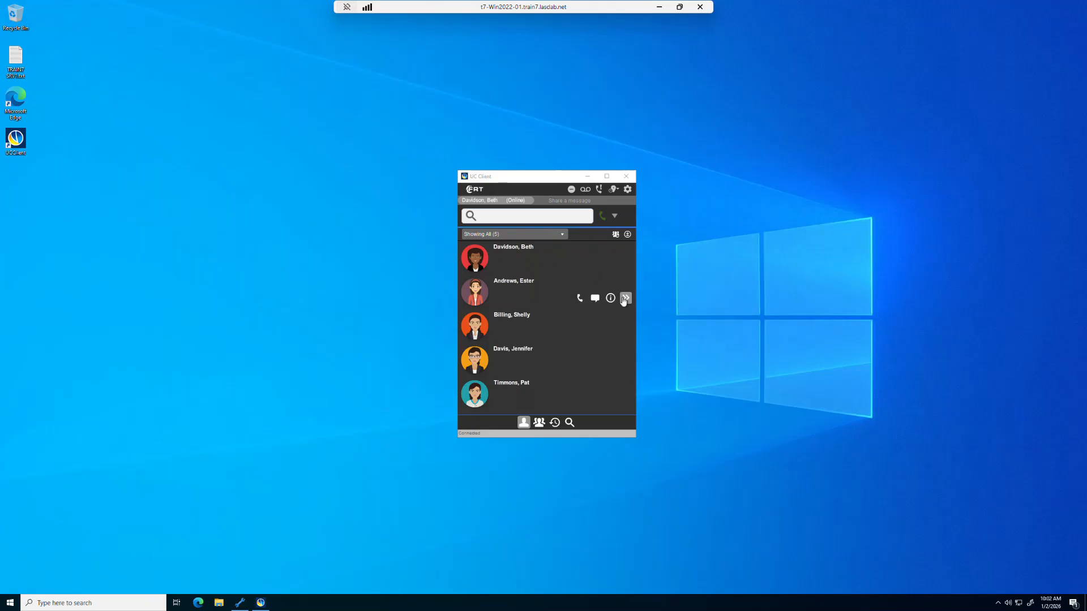
left_click(626, 401)
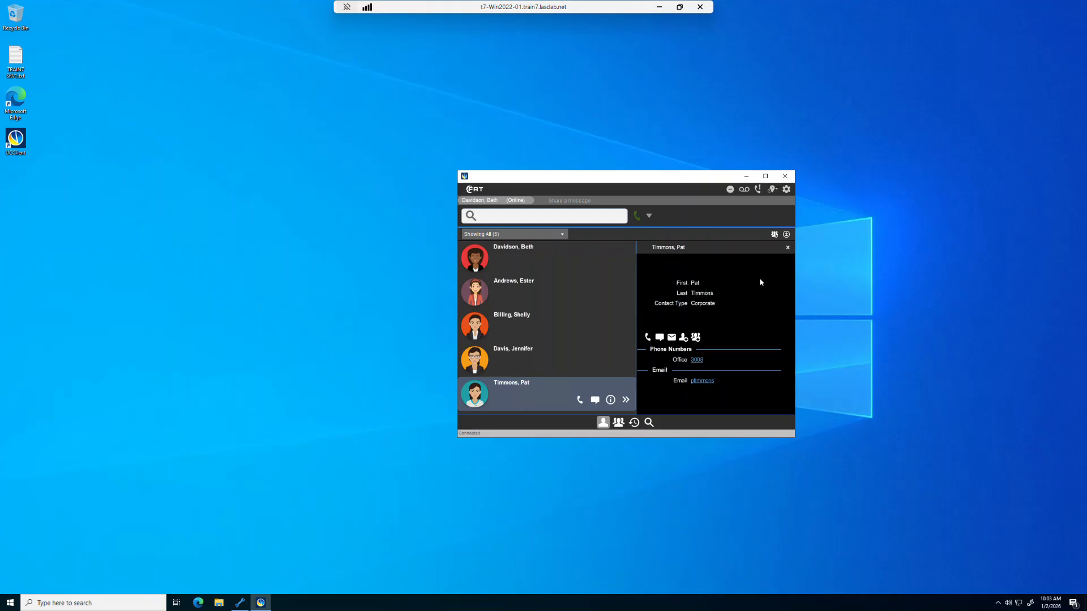
left_click(787, 248)
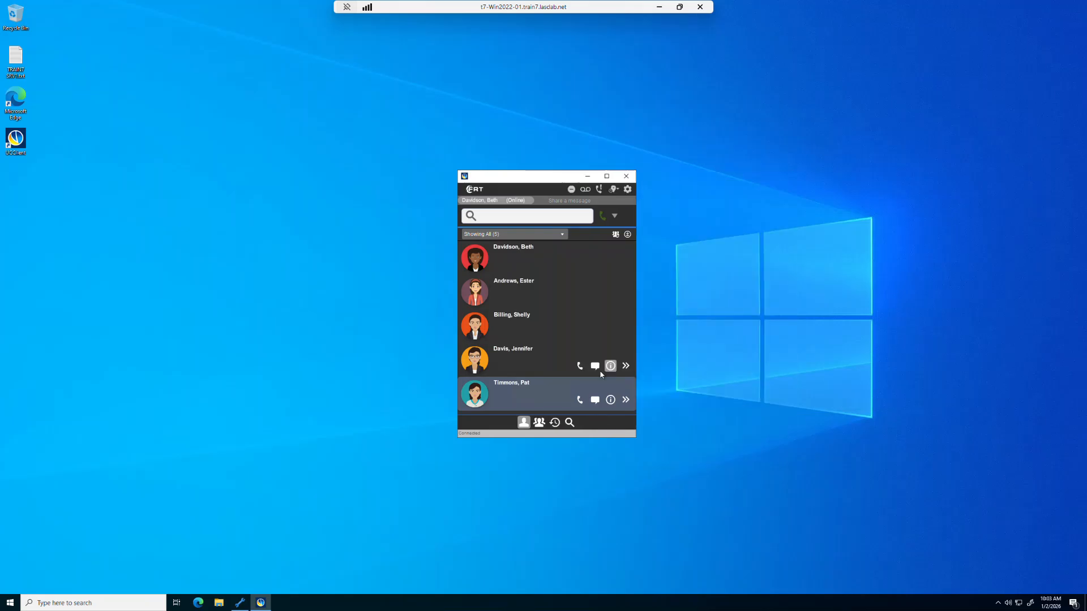
- Bring IFV Administrator forward and expand User Groups in the General tree, collapsing Predefined Contact List
left_click(240, 602)
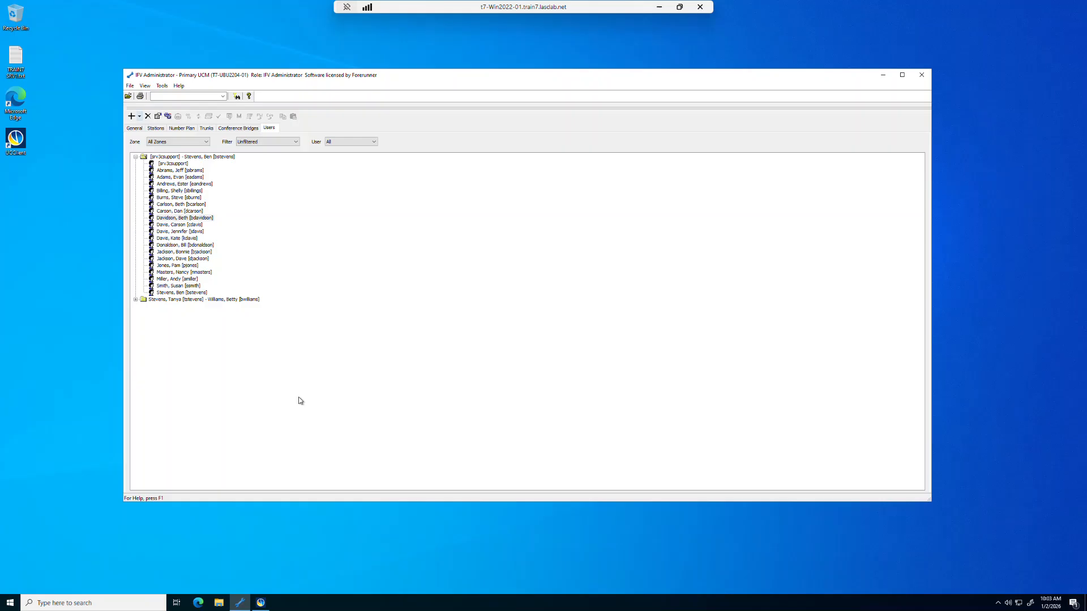
left_click(134, 129)
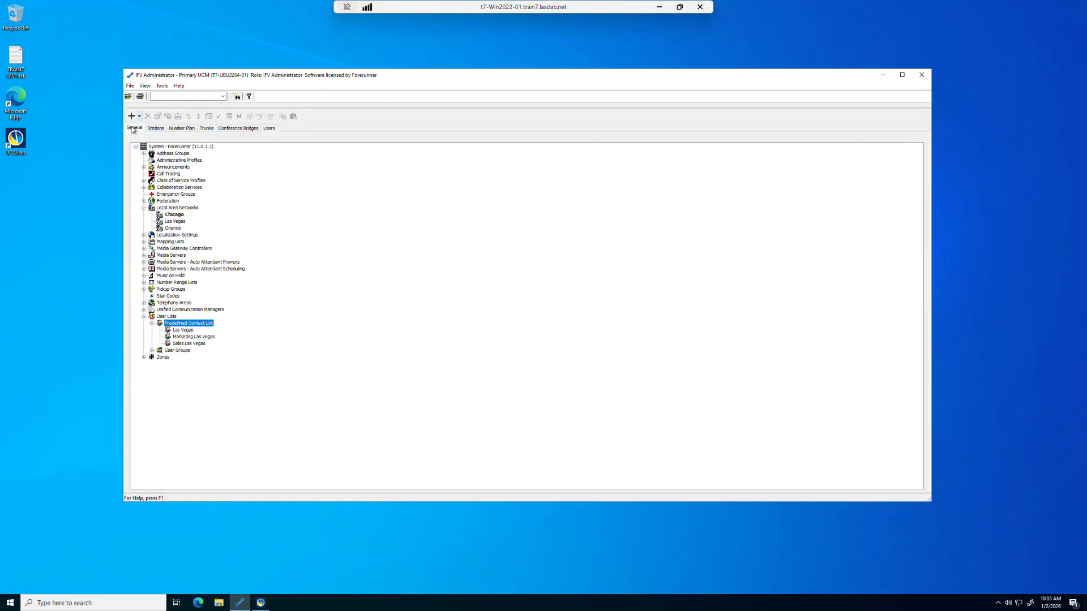
left_click(152, 323)
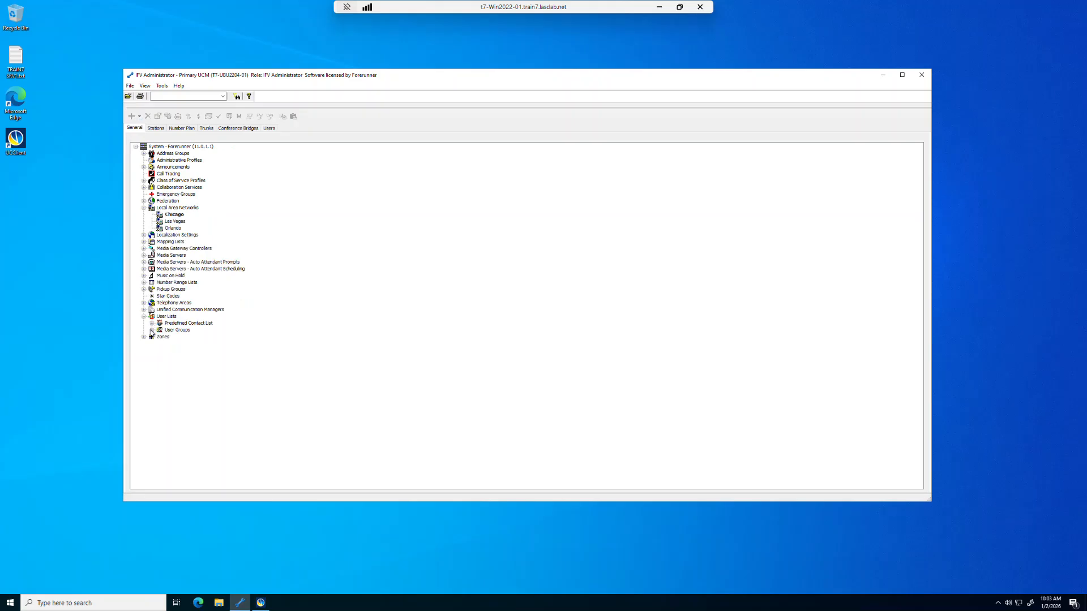
left_click(152, 330)
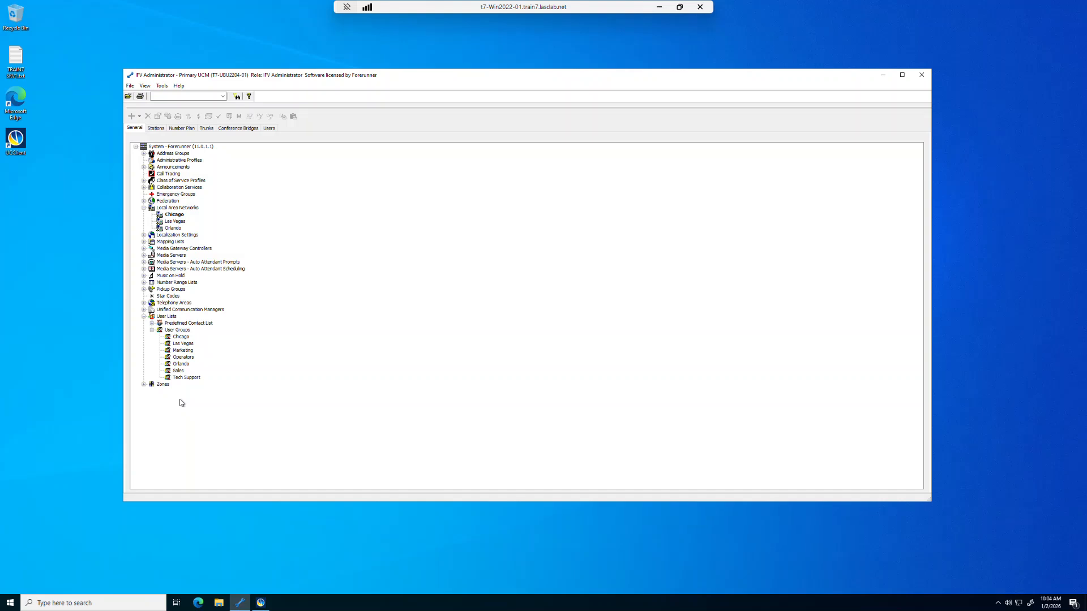
- Filter users to the Las Vegas zone, select them all, and open their combined properties
left_click(269, 129)
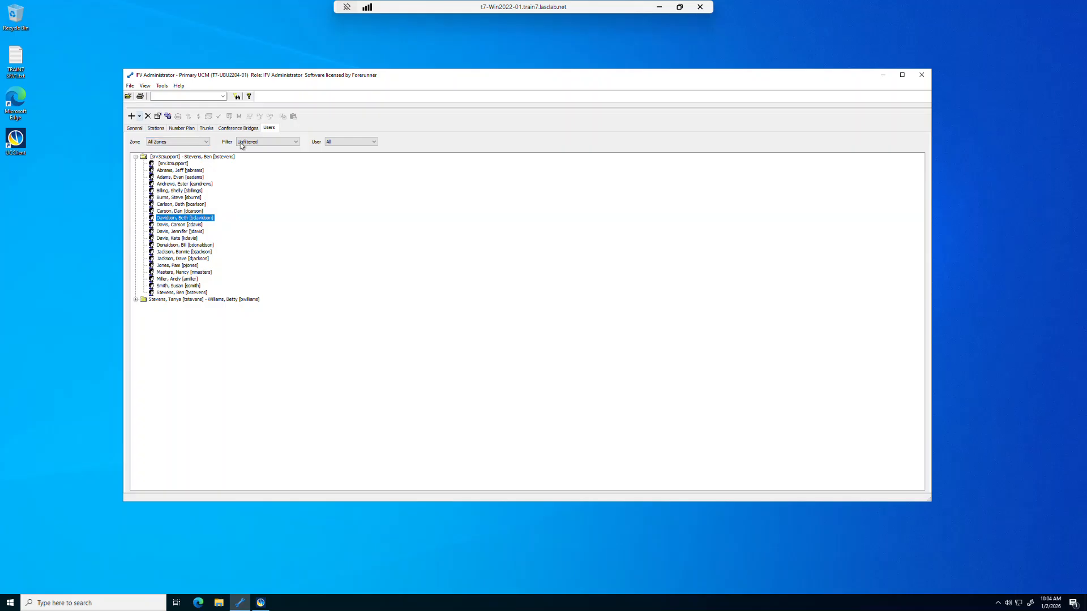
left_click(203, 143)
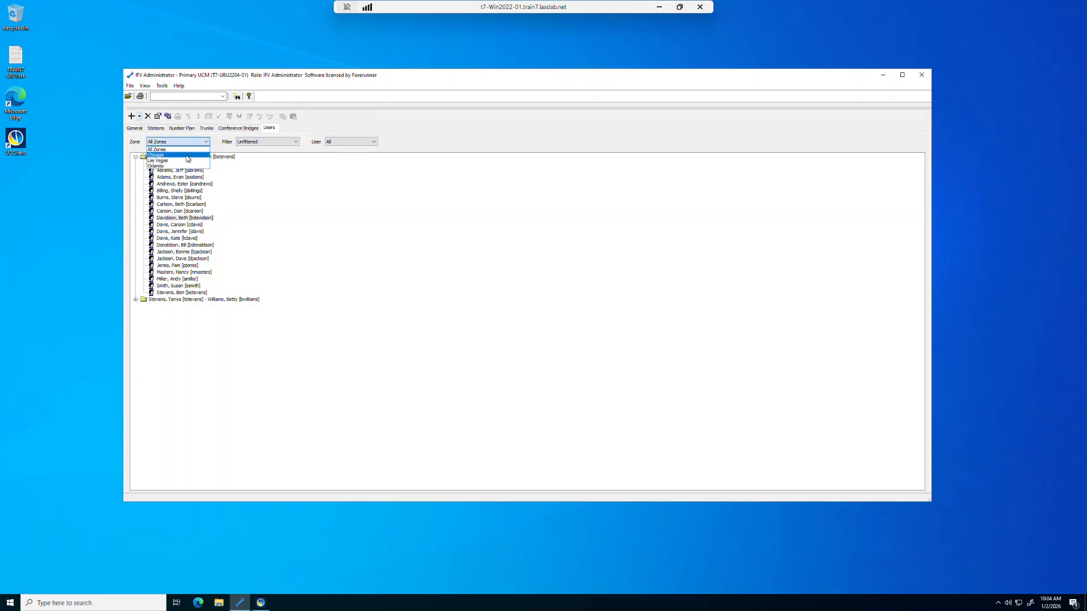
left_click(184, 160)
left_click(184, 164)
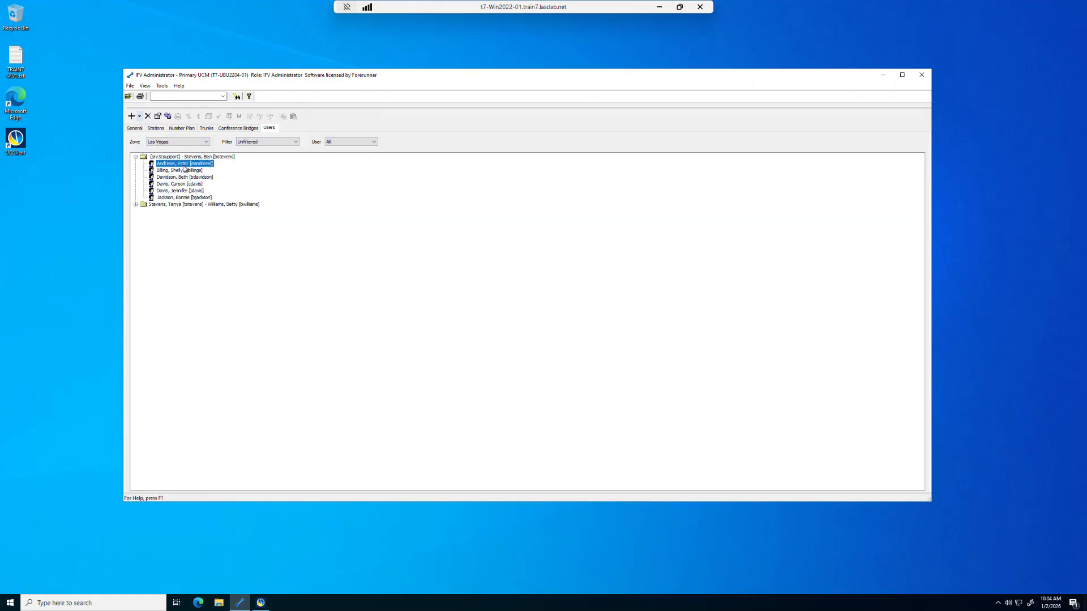
key("shift+Down")
key("shift+Down")
key("shift+Down")
key("shift+Down")
key("shift+Down")
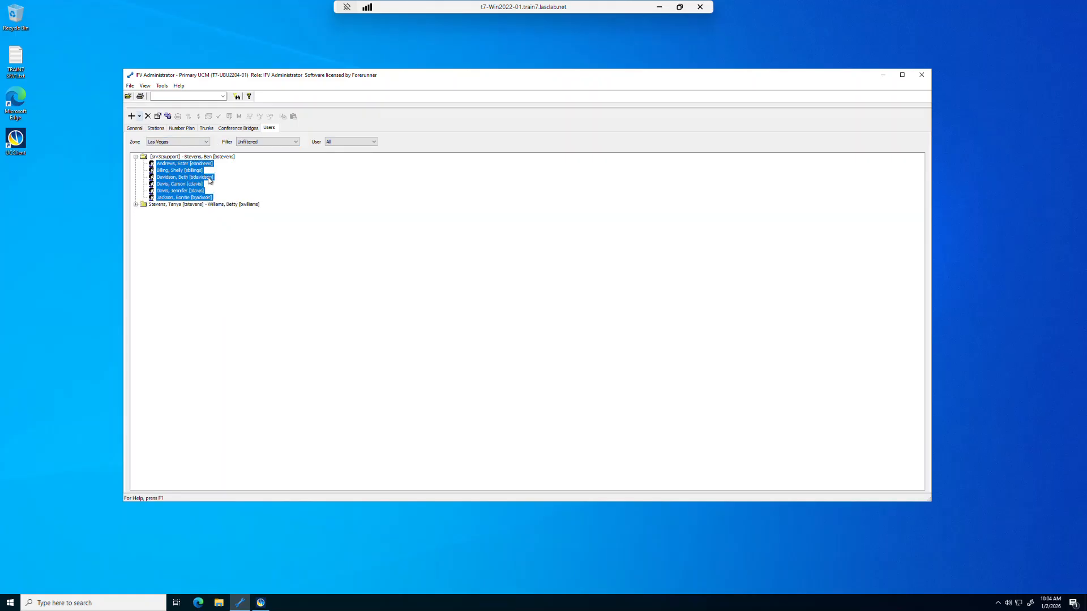
right_click(198, 179)
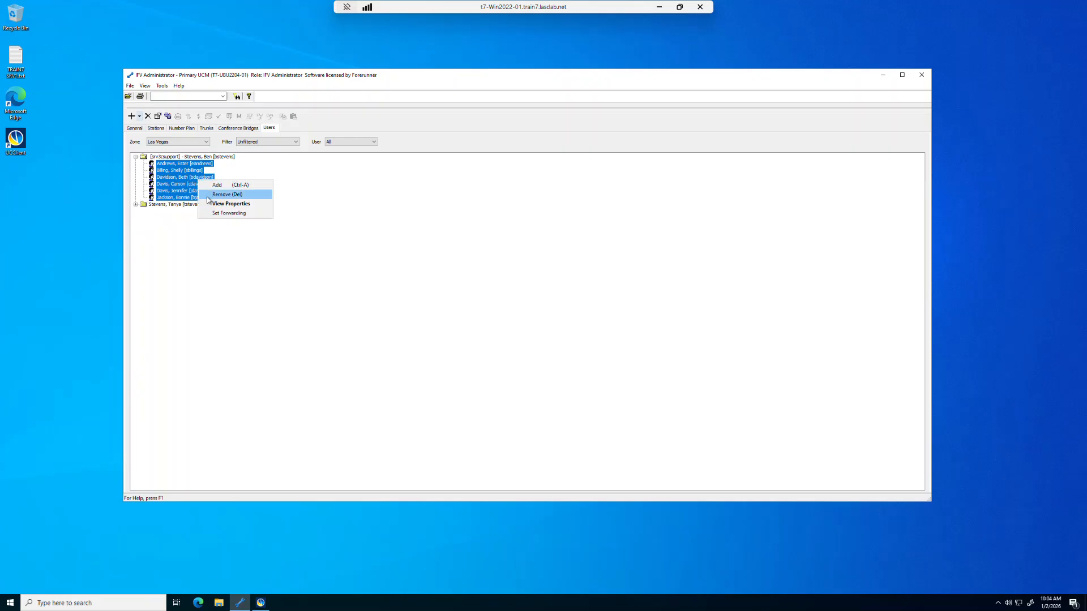
left_click(209, 205)
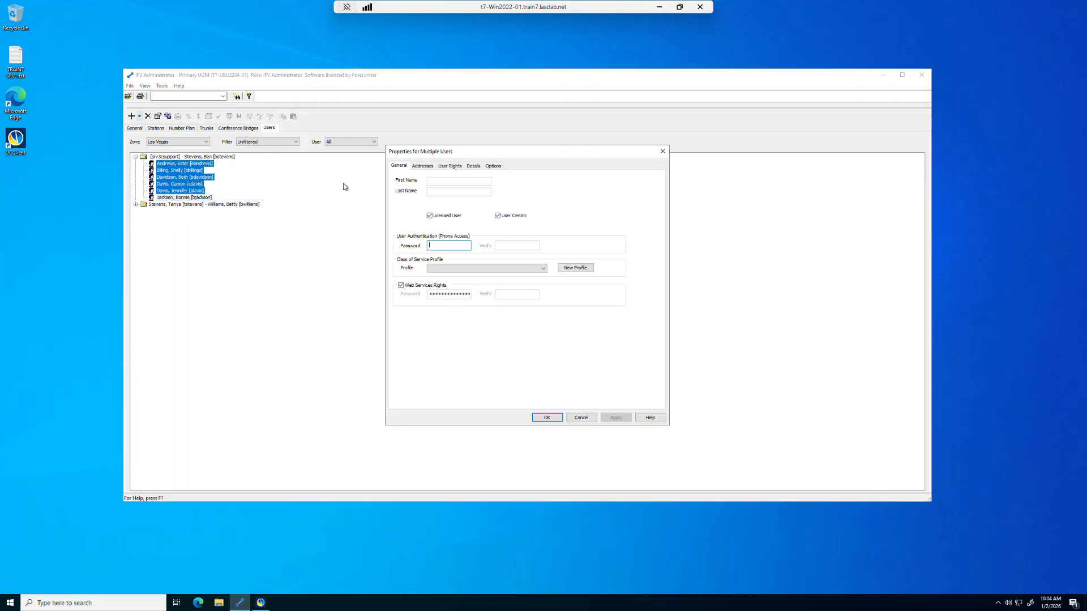
- Add a User Group line access right for Las Vegas with Monitor privilege and save
left_click(450, 167)
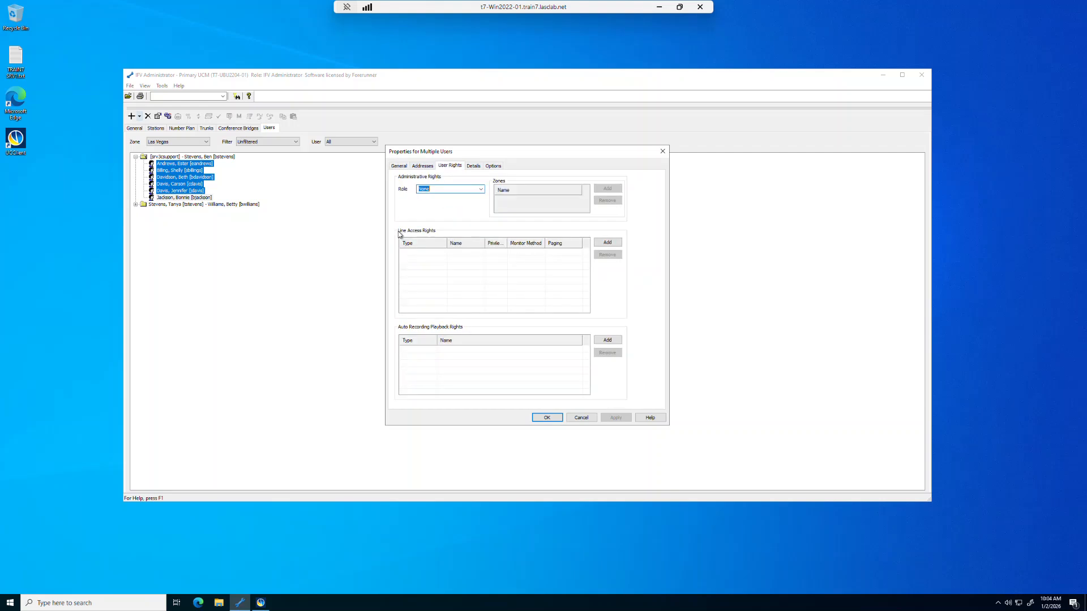
left_click(608, 243)
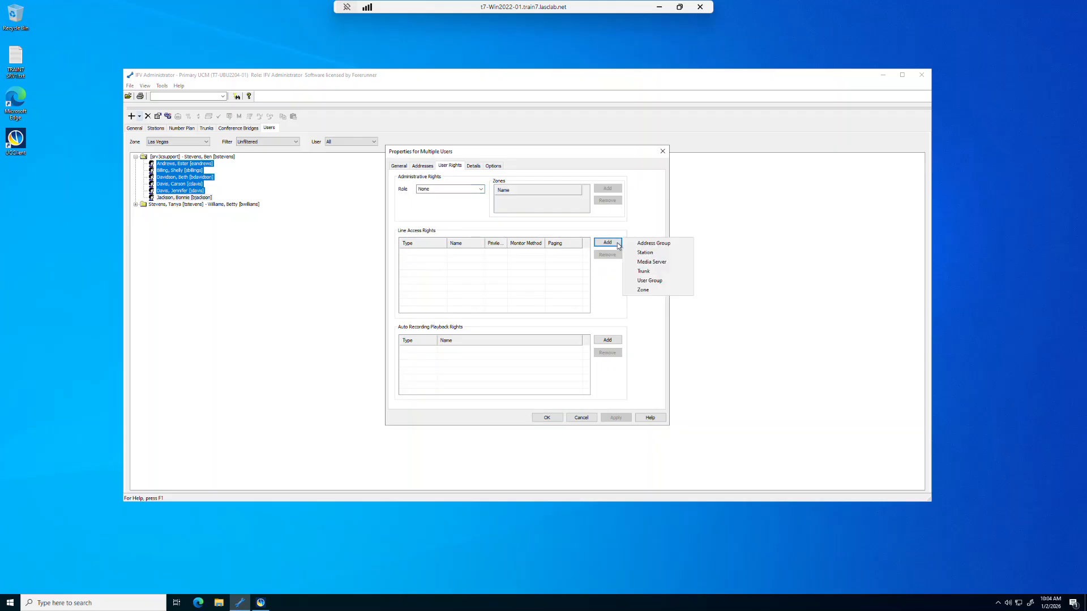
left_click(646, 281)
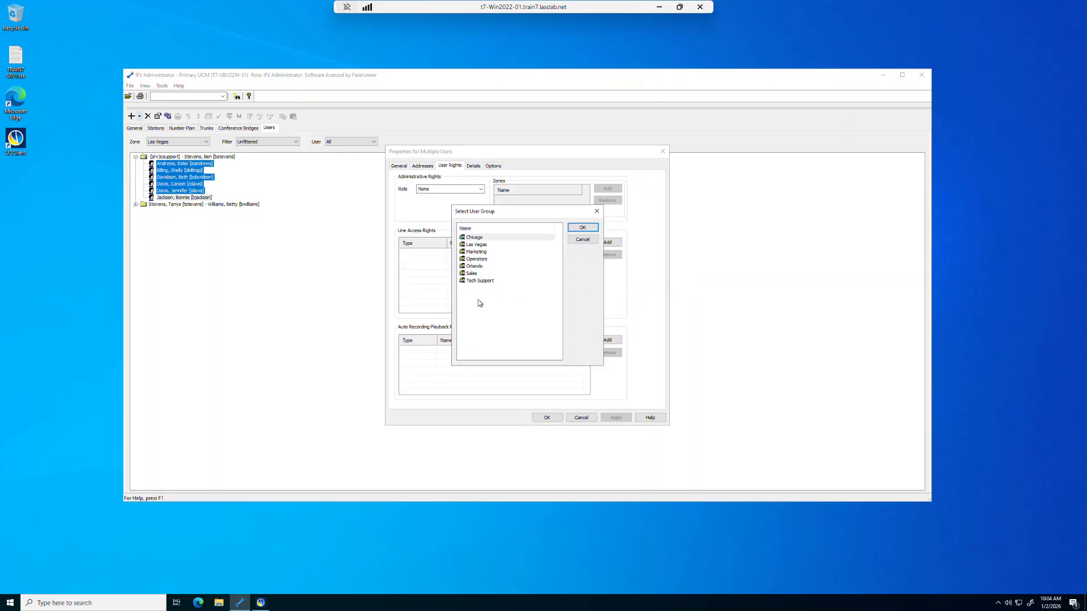
left_click(481, 245)
left_click(586, 229)
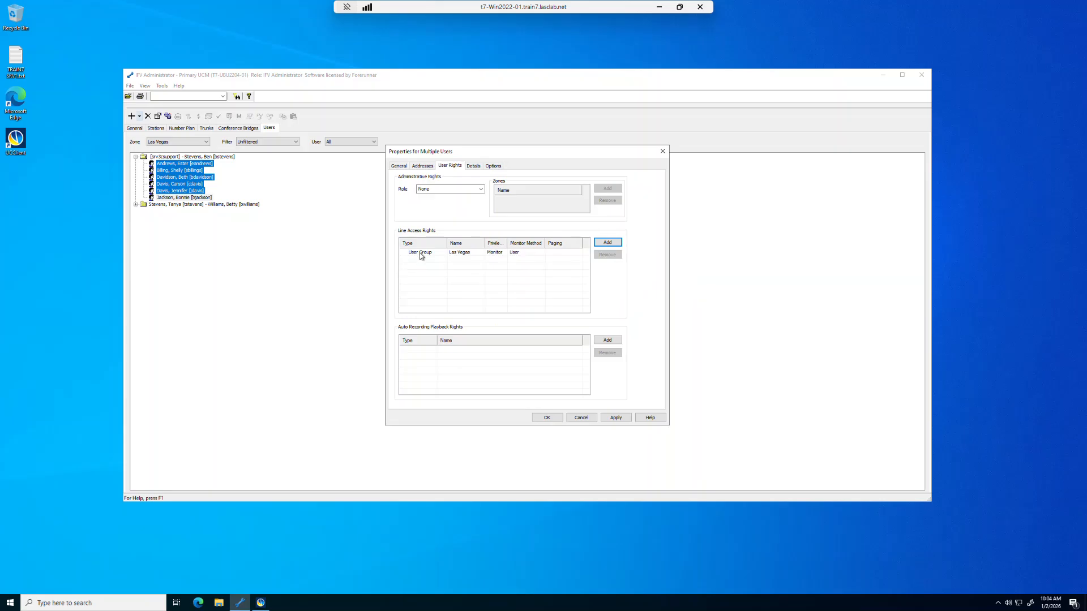
left_click(546, 418)
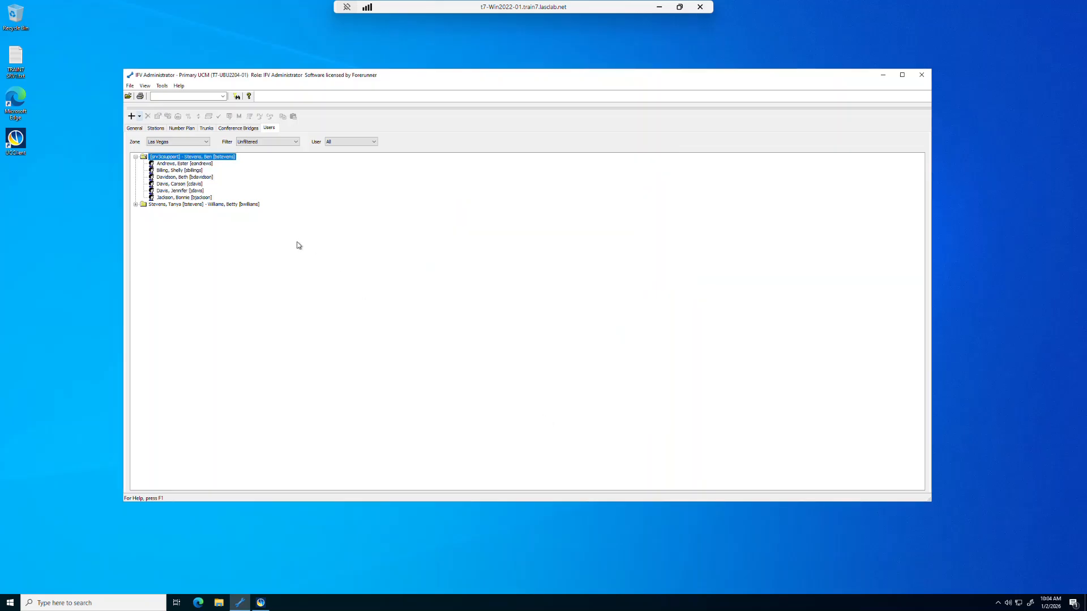
- Minimize IFV Administrator, sign out of UC Client, and sign back in with the user's credentials
left_click(884, 76)
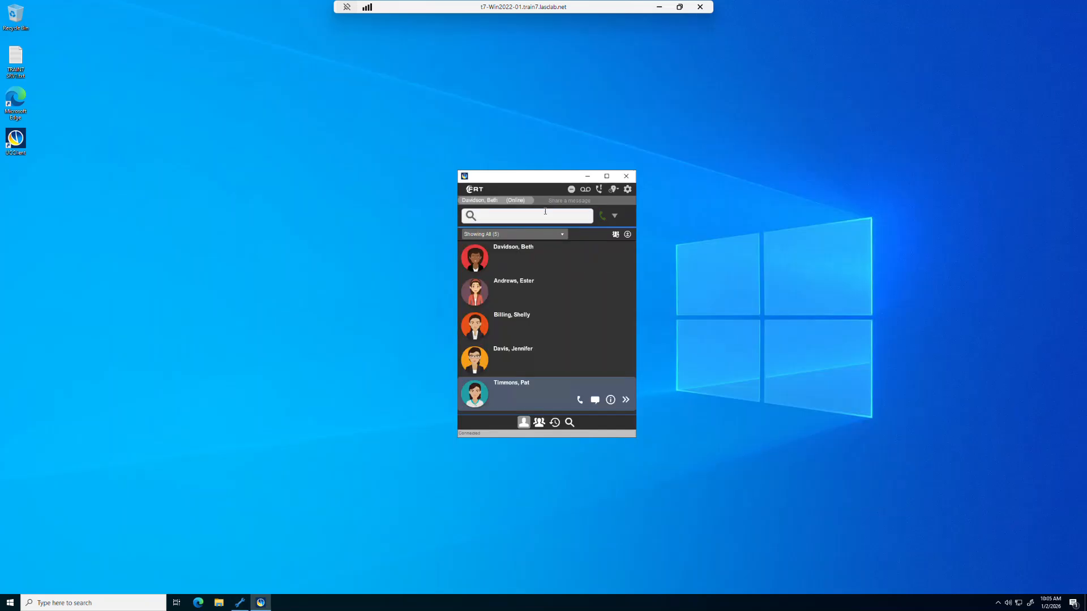
left_click(512, 201)
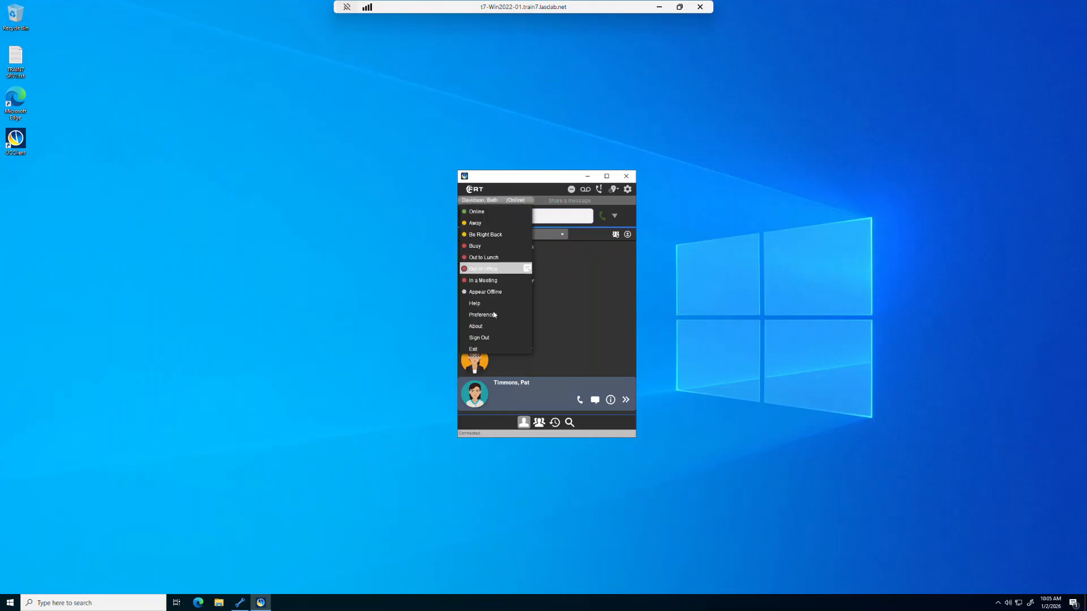
left_click(491, 339)
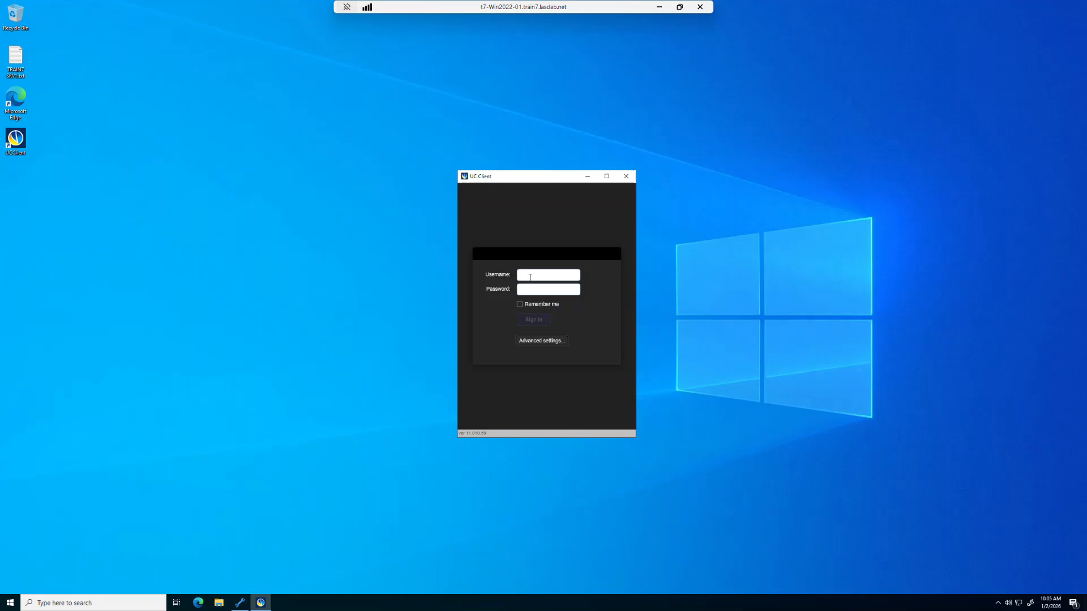
type("davidson")
type("*")
key("Return")
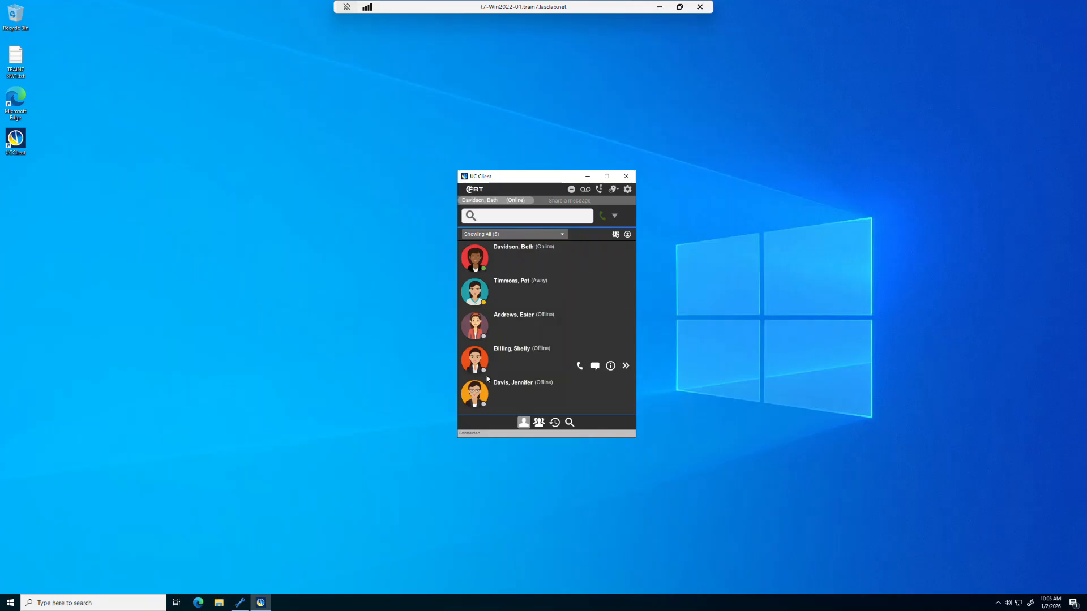
mouse_move(498, 253)
left_click(529, 204)
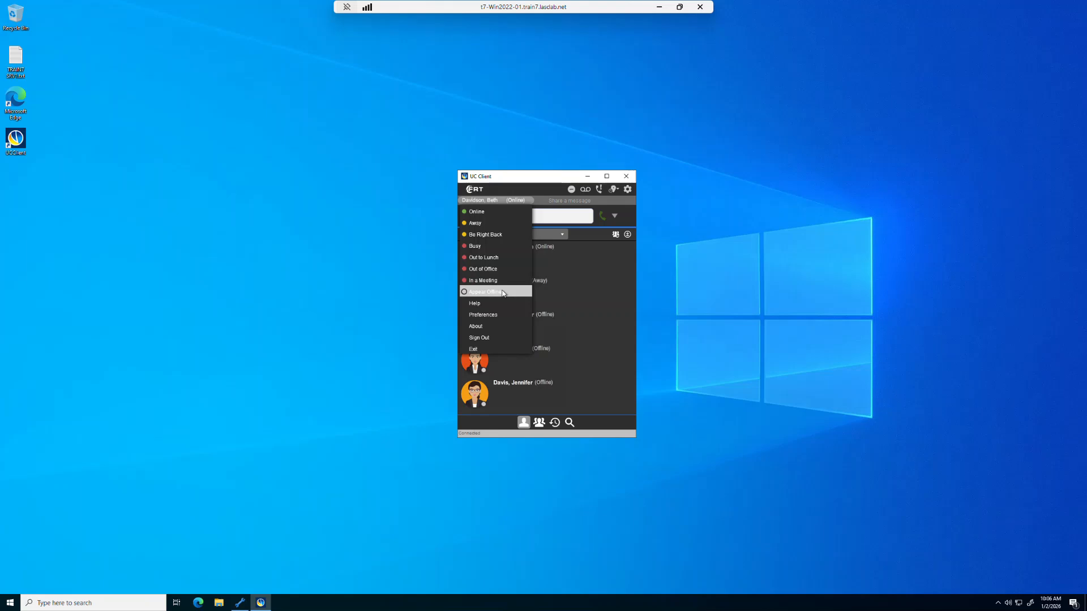
left_click(531, 191)
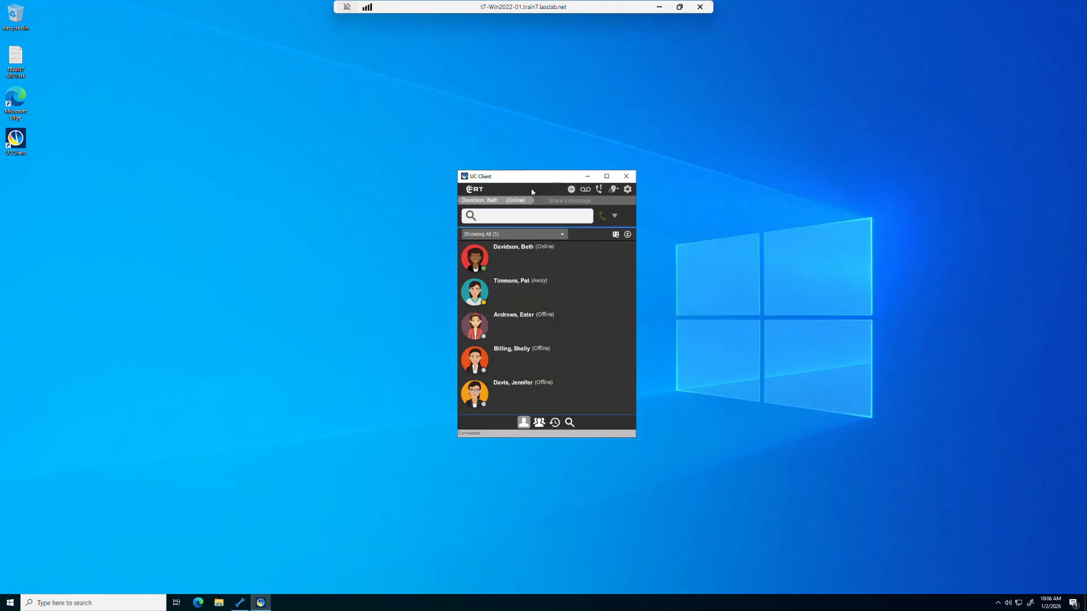
left_click(239, 608)
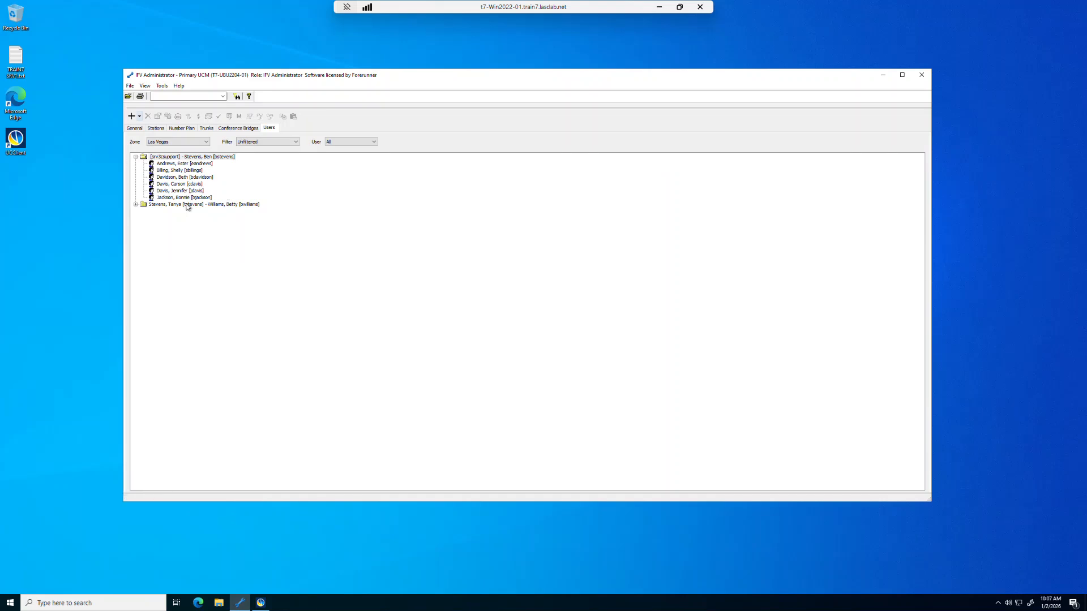
double_click(180, 177)
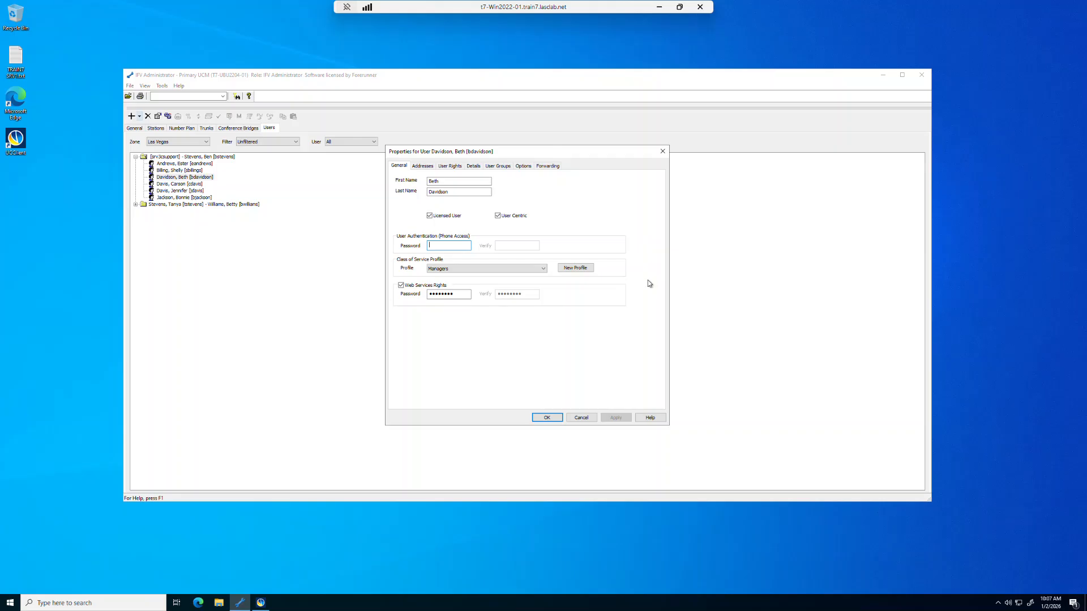
left_click(581, 417)
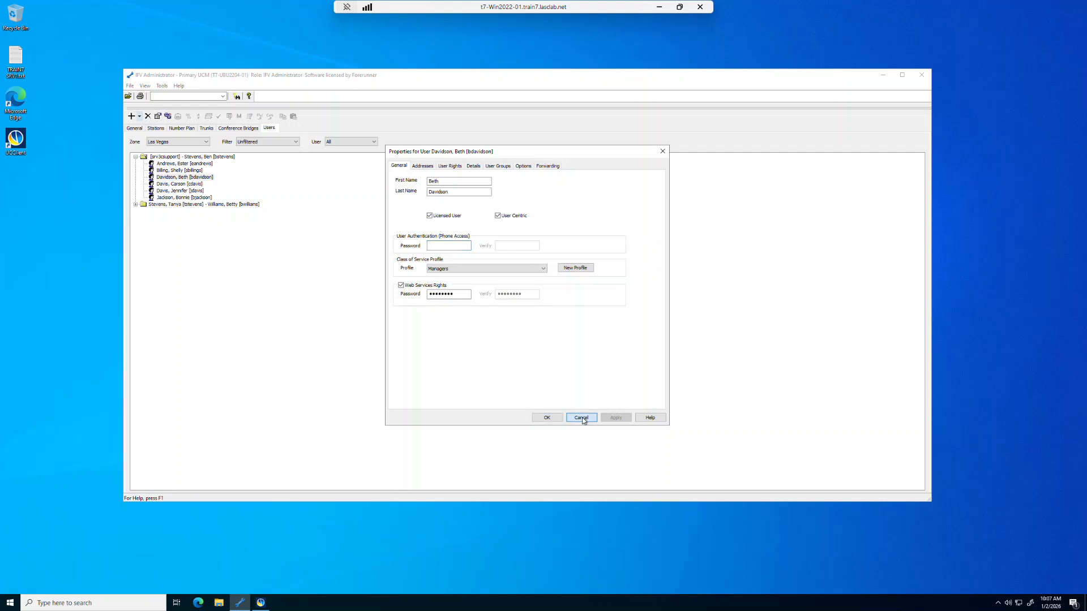
left_click(884, 76)
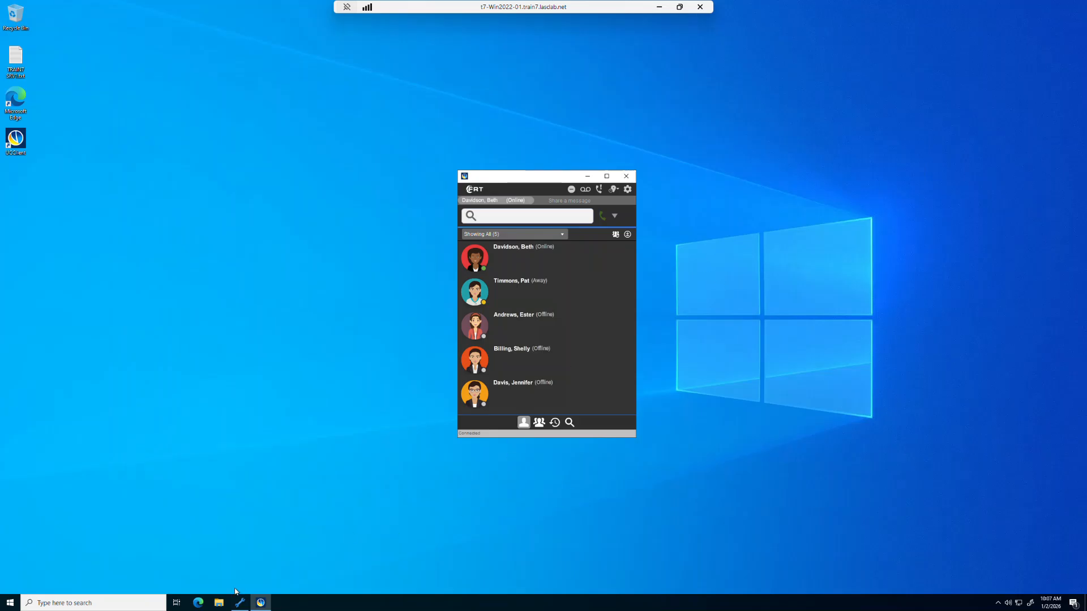
- Launch Edge and enter the server address, replacing UCClient with RestService
left_click(198, 603)
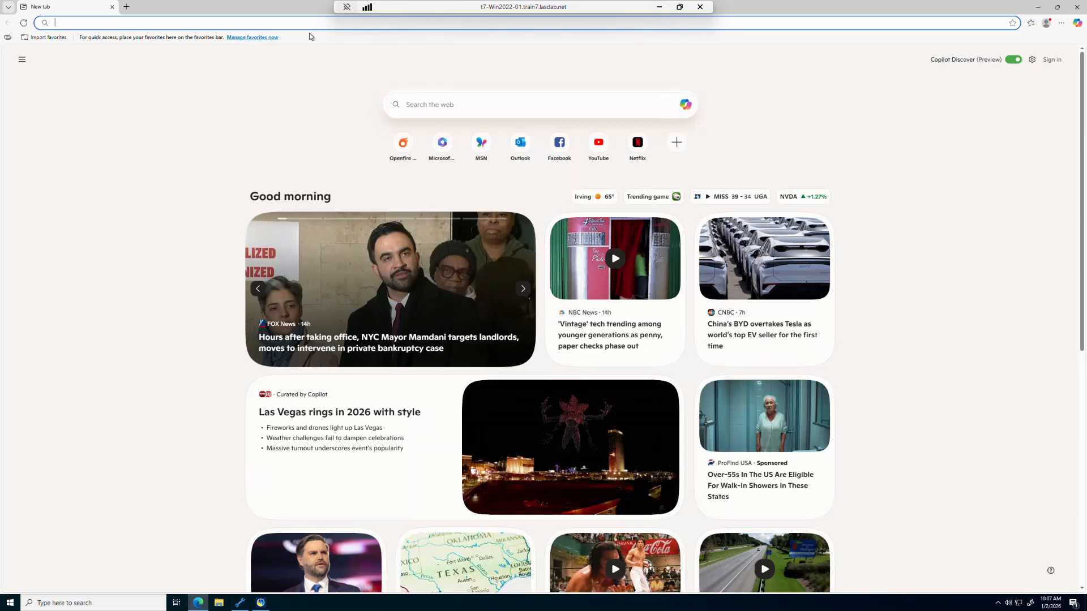
type("http")
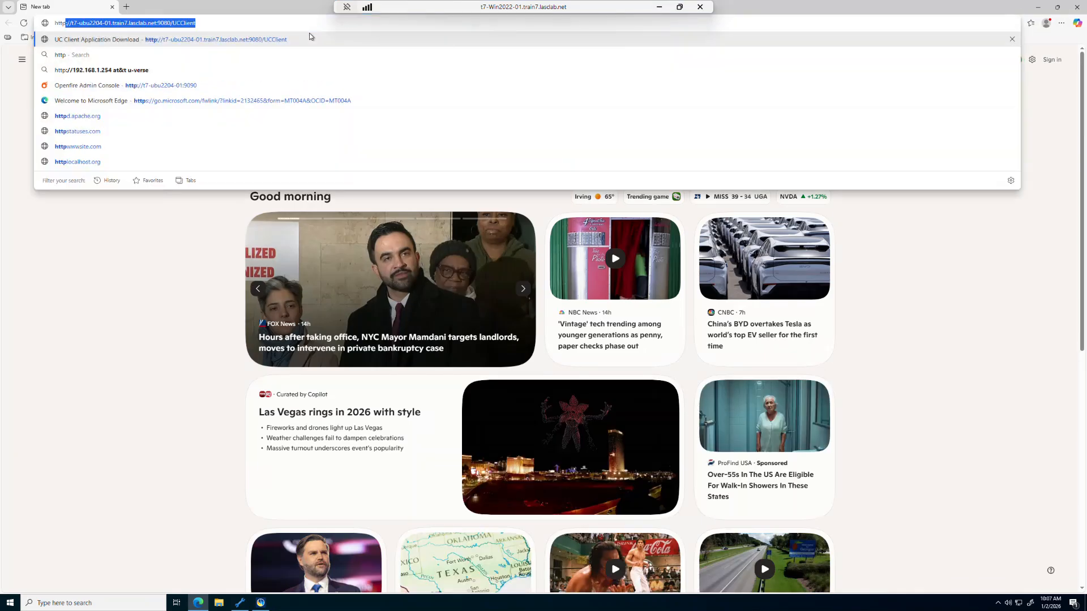
type("://")
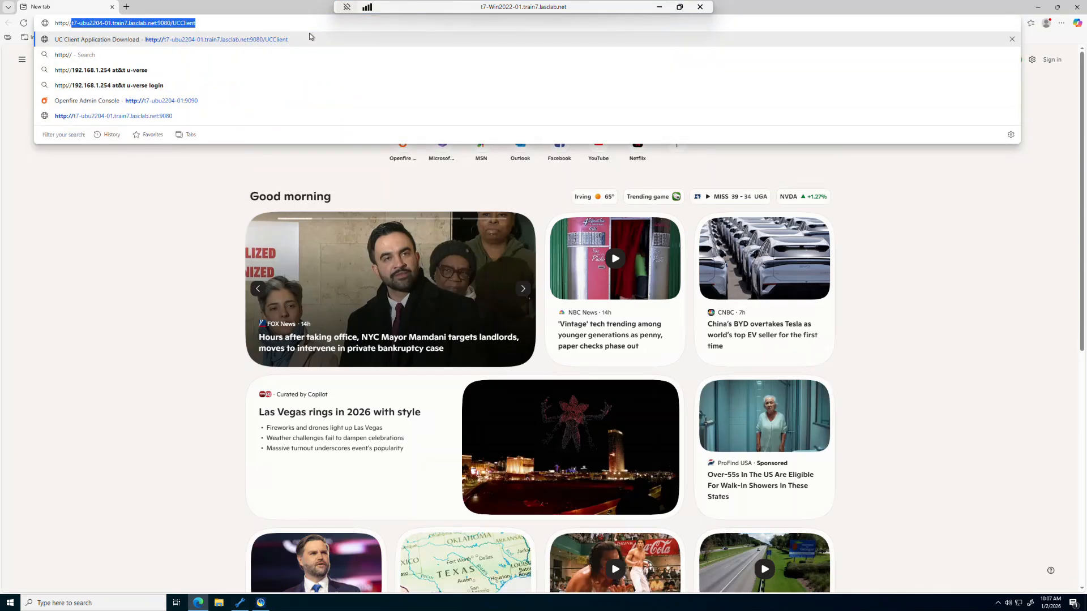
left_click_drag(204, 23, 173, 23)
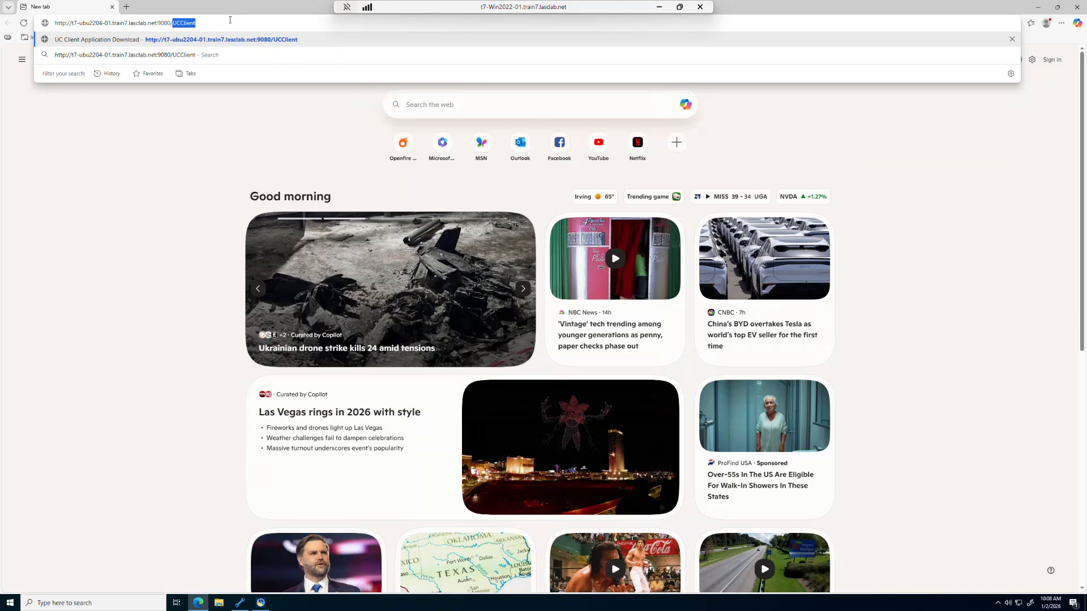
type("Rest")
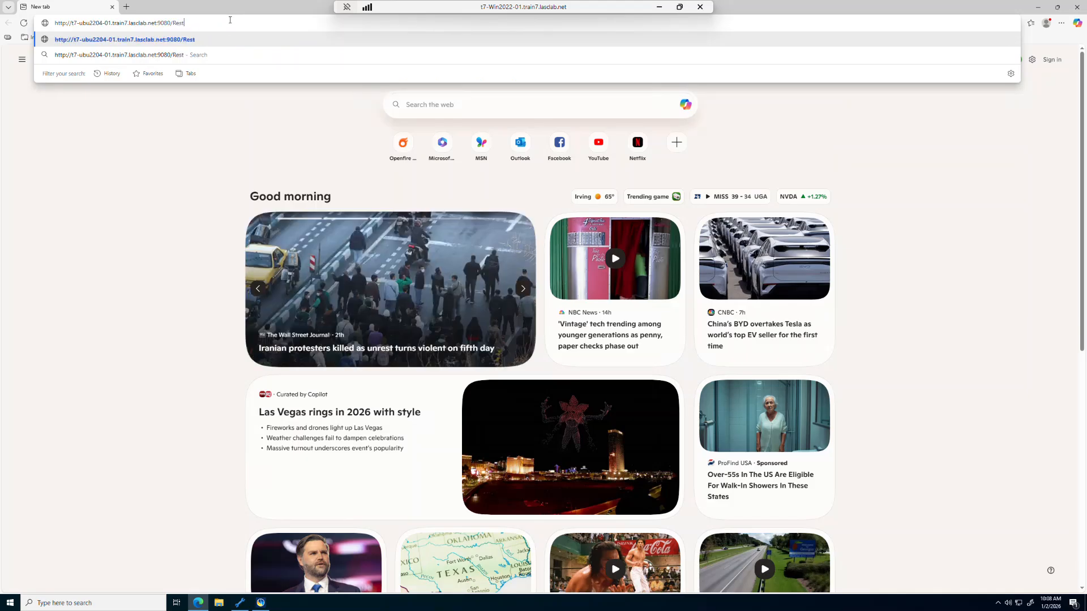
type("Service")
- Log in to the RestService portal with the user's username and password, then select the Enter password field
key("Return")
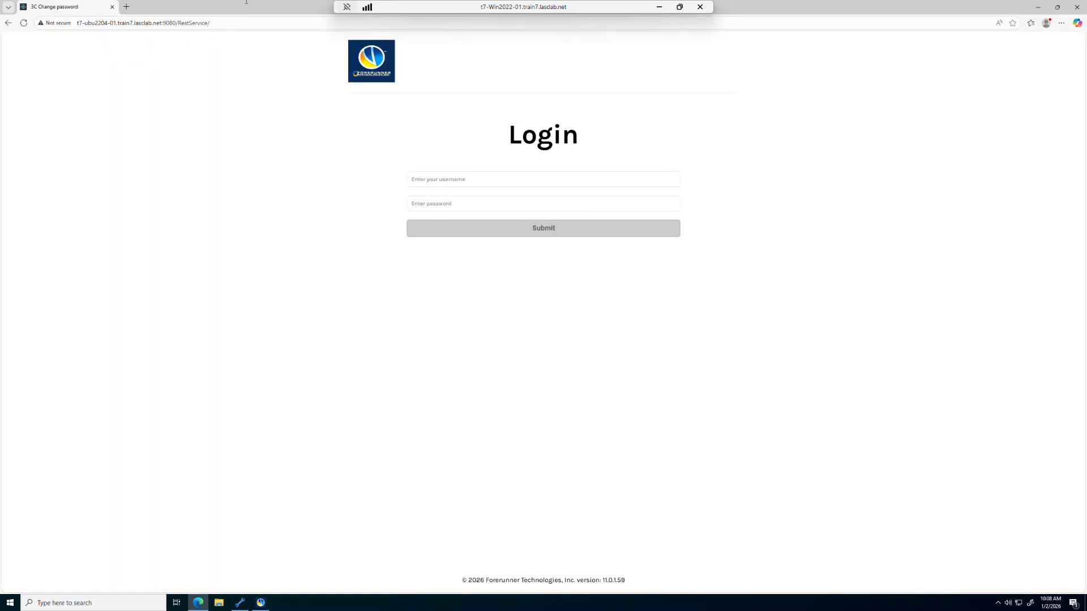
left_click(424, 173)
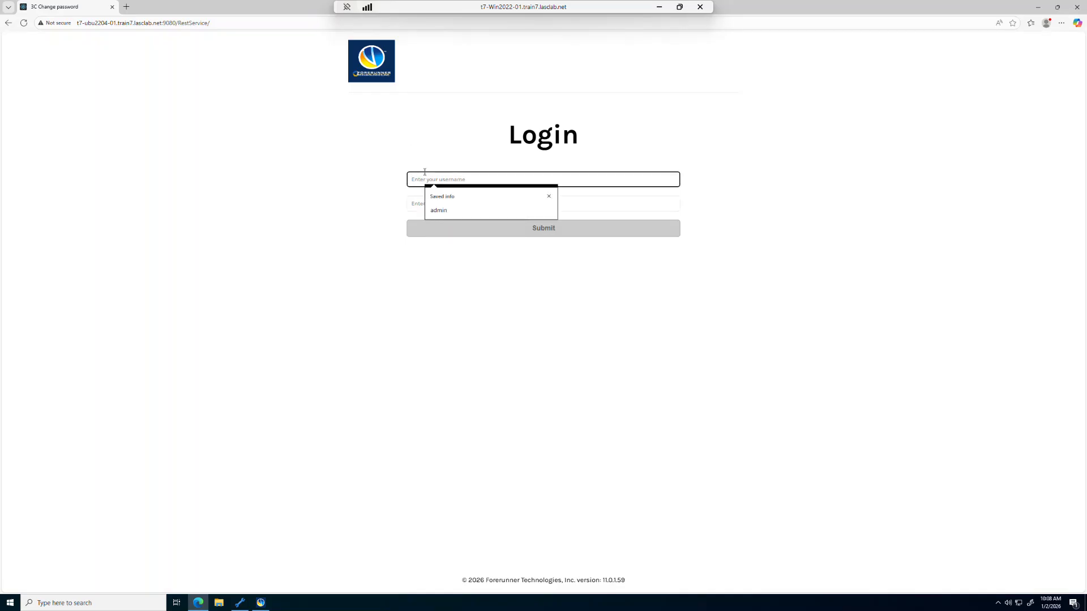
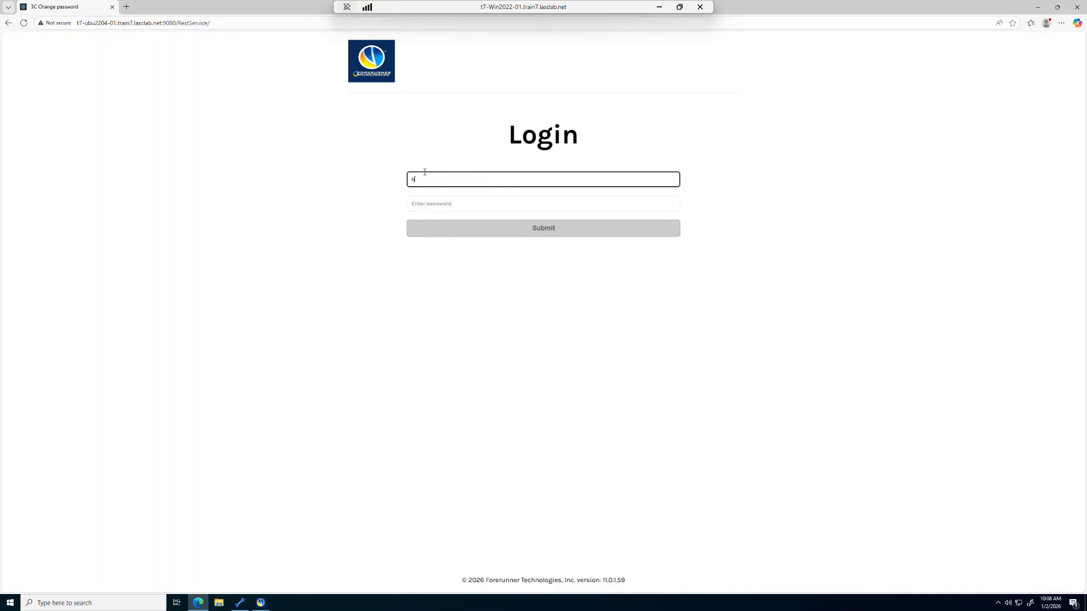
key("Tab")
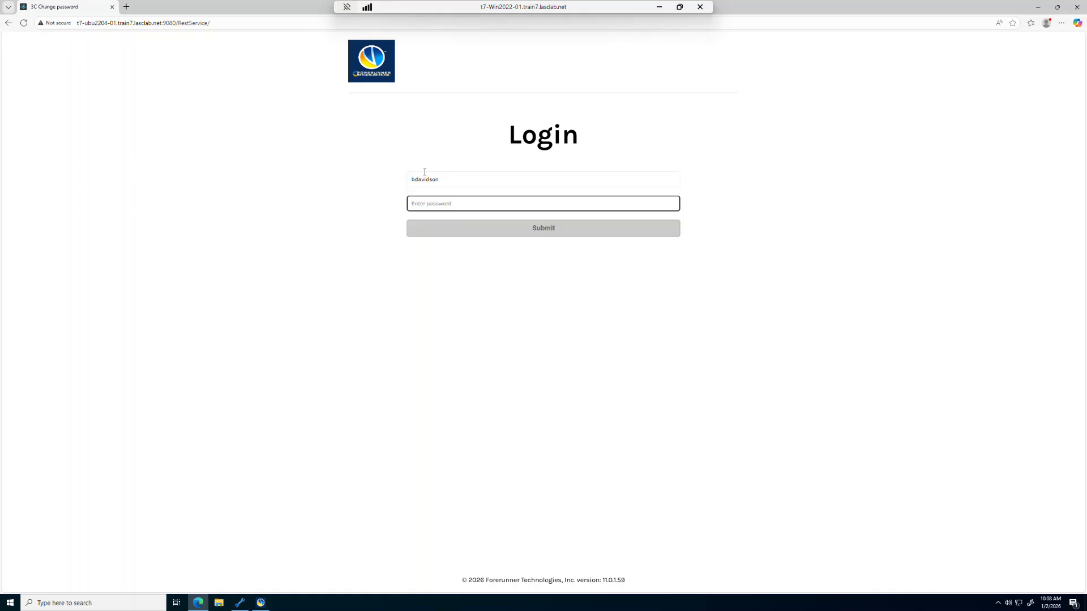
type("***")
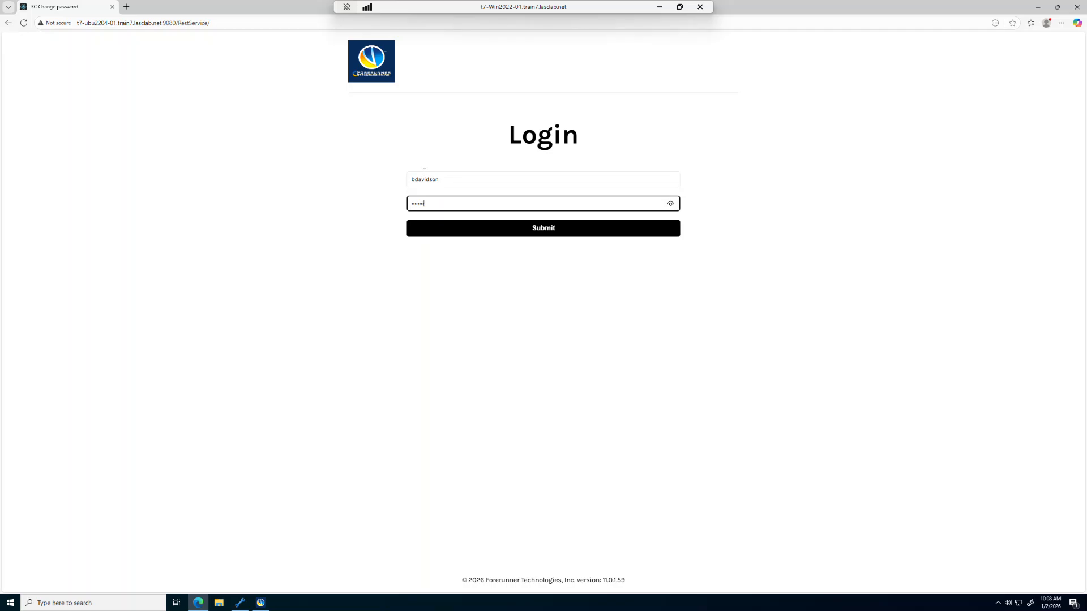
left_click(533, 229)
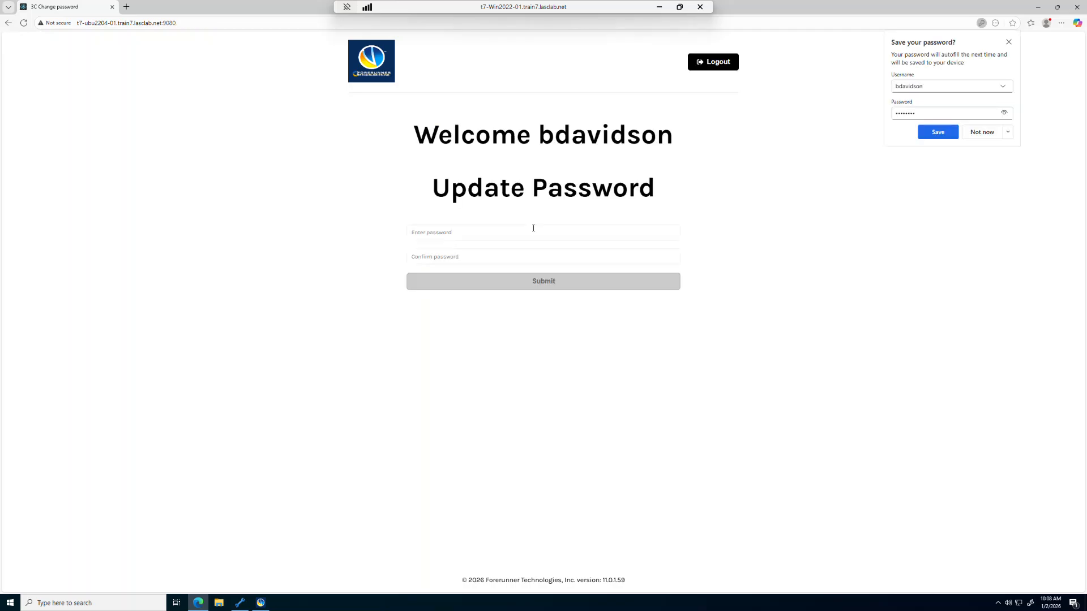
left_click(538, 229)
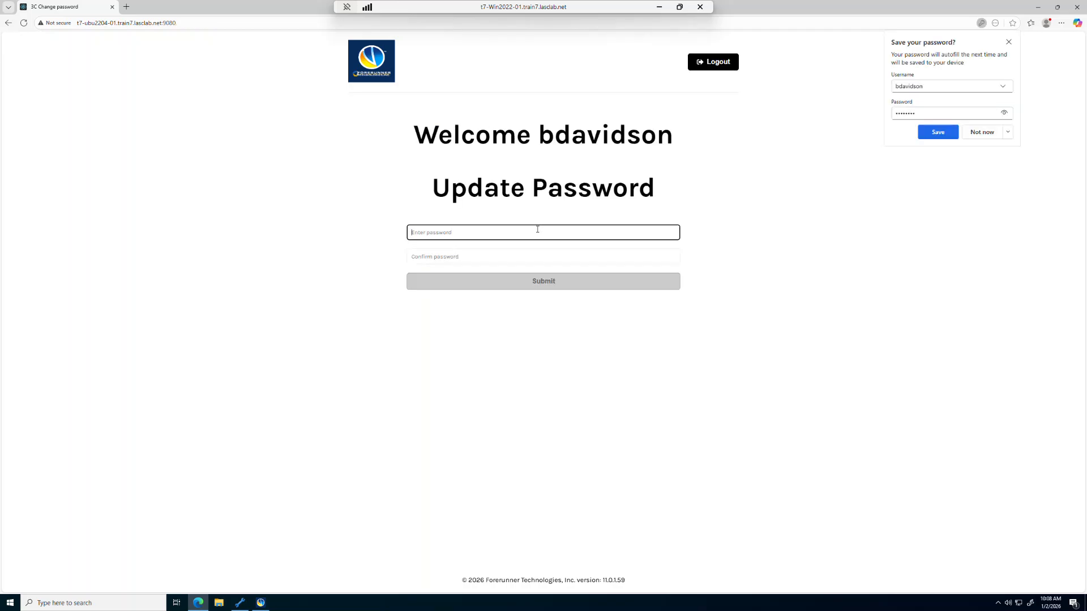